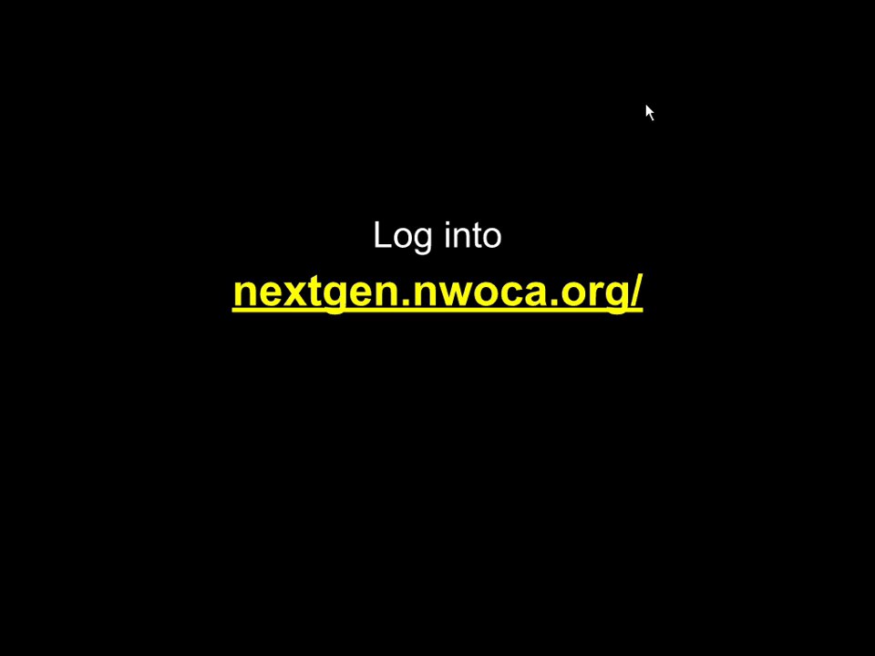
- Open the Ohio Online Field Test Portal from nextgen.nwoca.org and sign in with a guest session
click(620, 296)
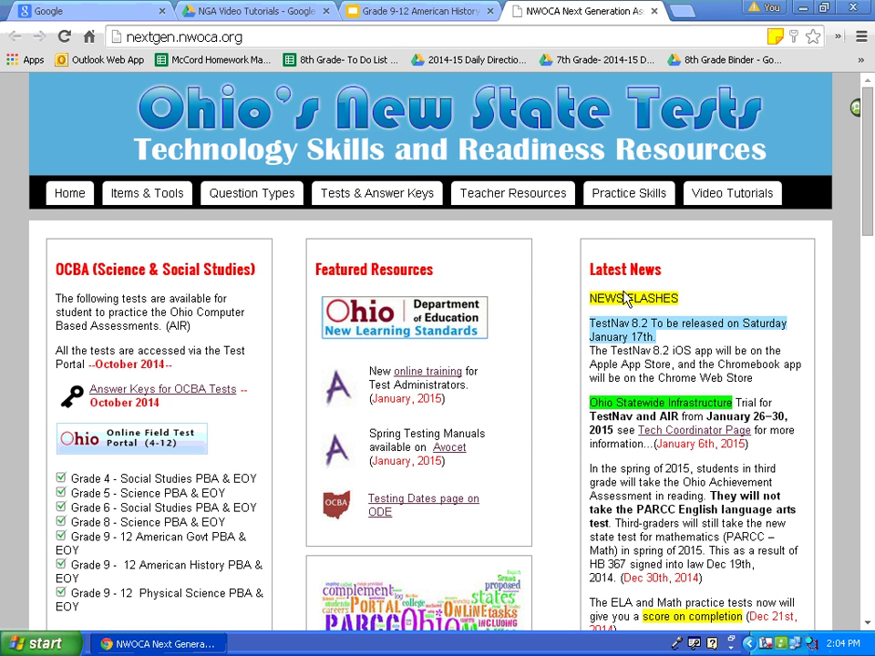
click(186, 450)
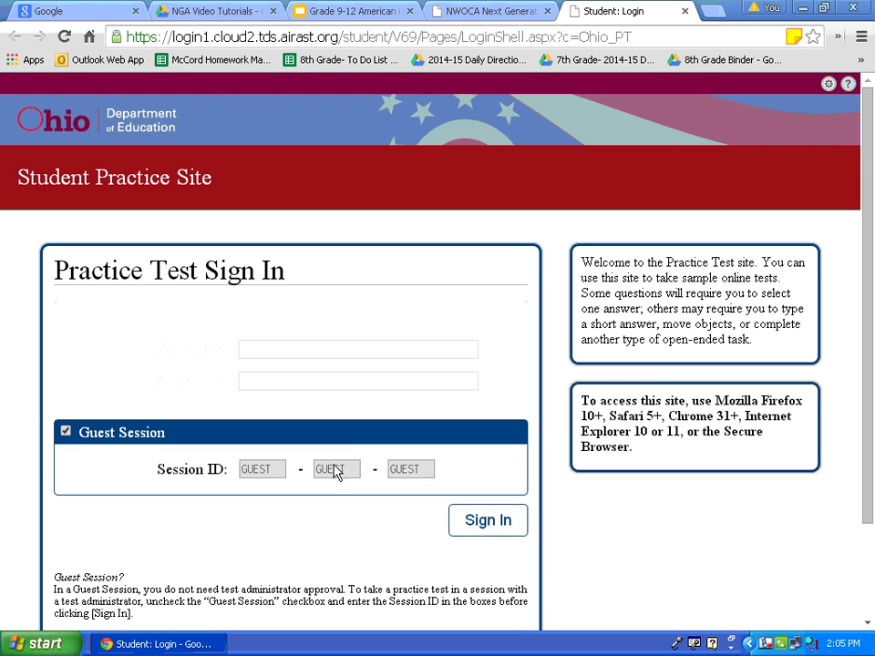
click(506, 519)
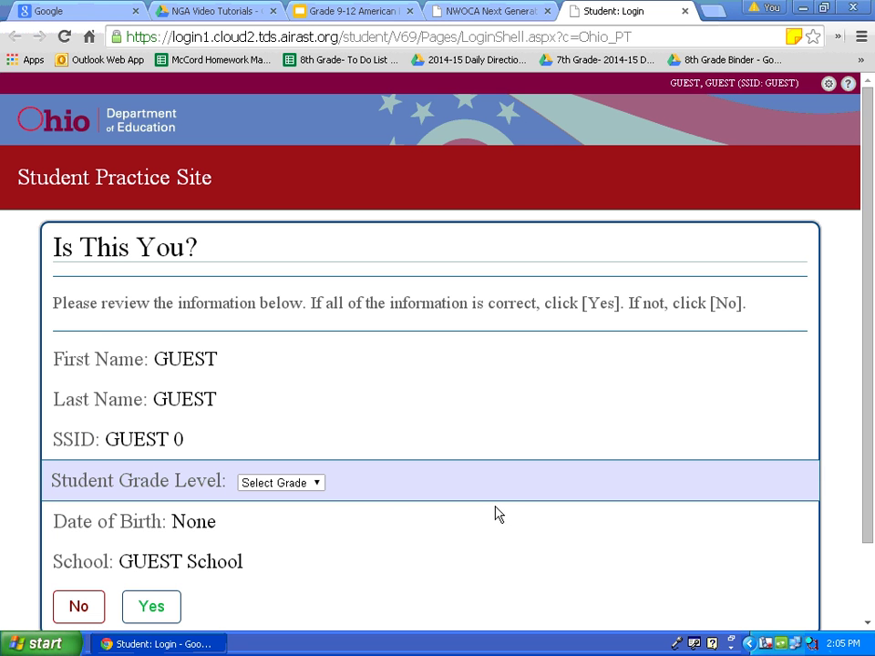
- Set the student grade level to 10 and confirm the guest student details
click(318, 485)
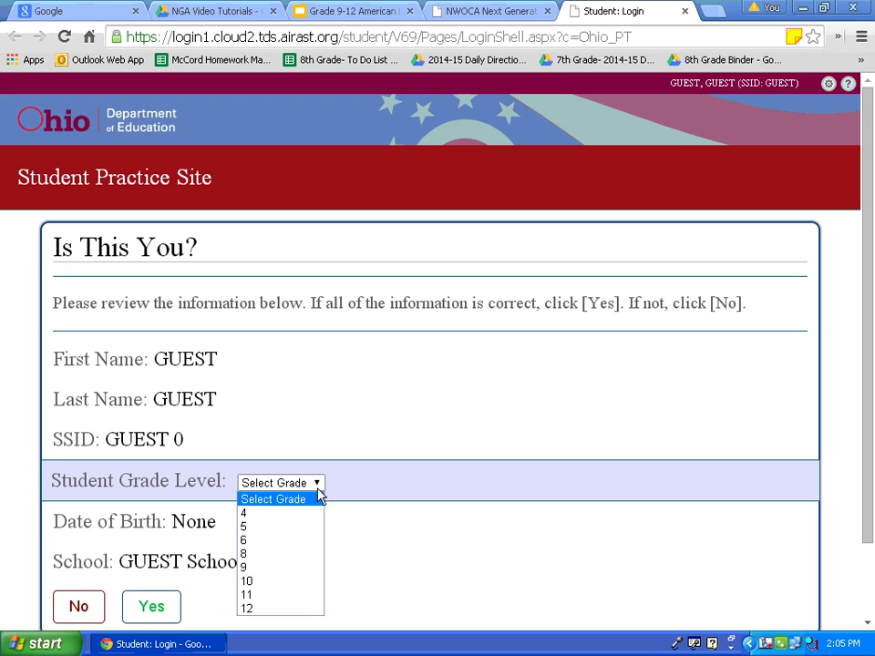
click(308, 583)
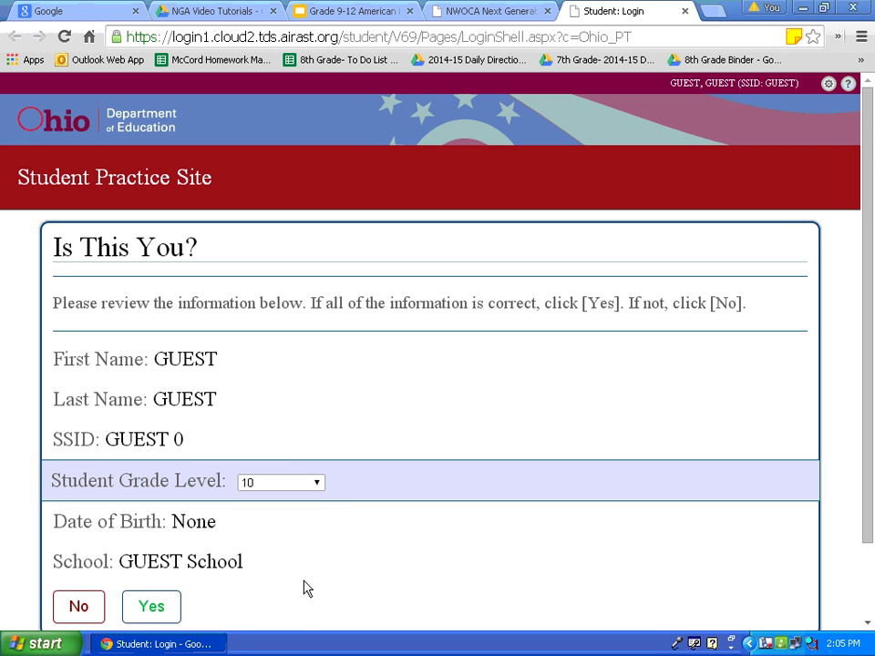
click(151, 606)
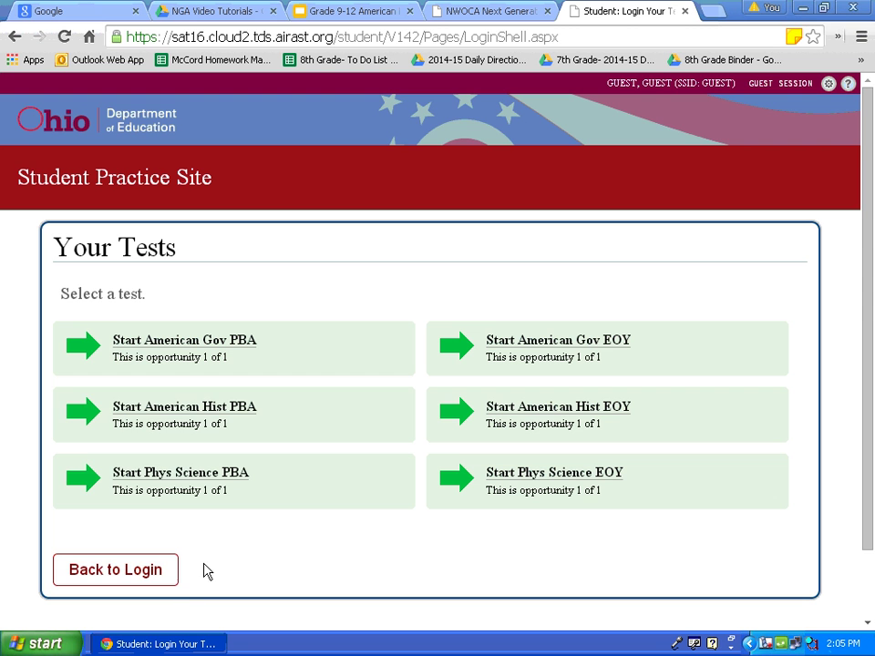
- Choose the American Hist PBA test, check its print size and color options, and submit its settings with Masking On
click(273, 408)
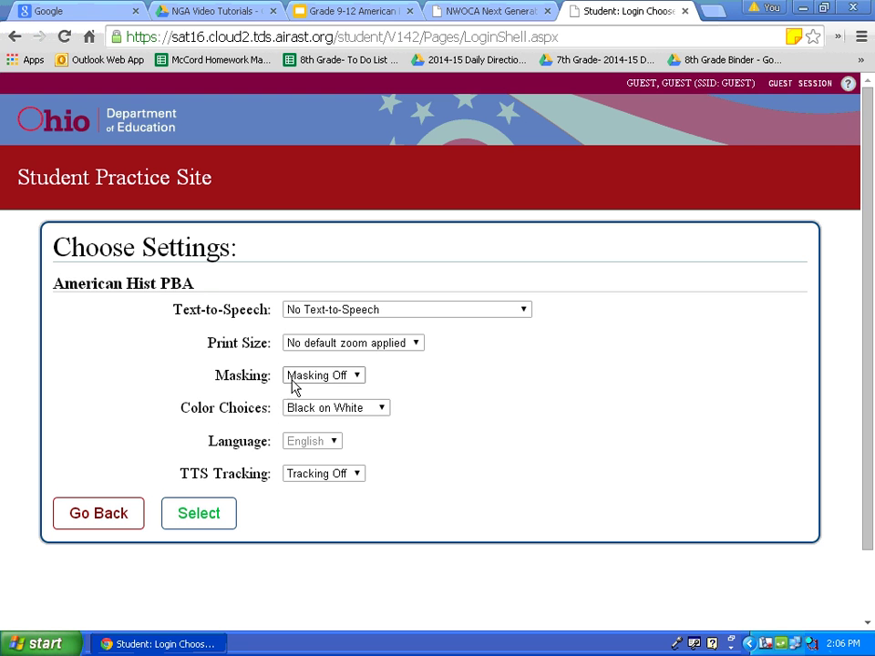
click(411, 350)
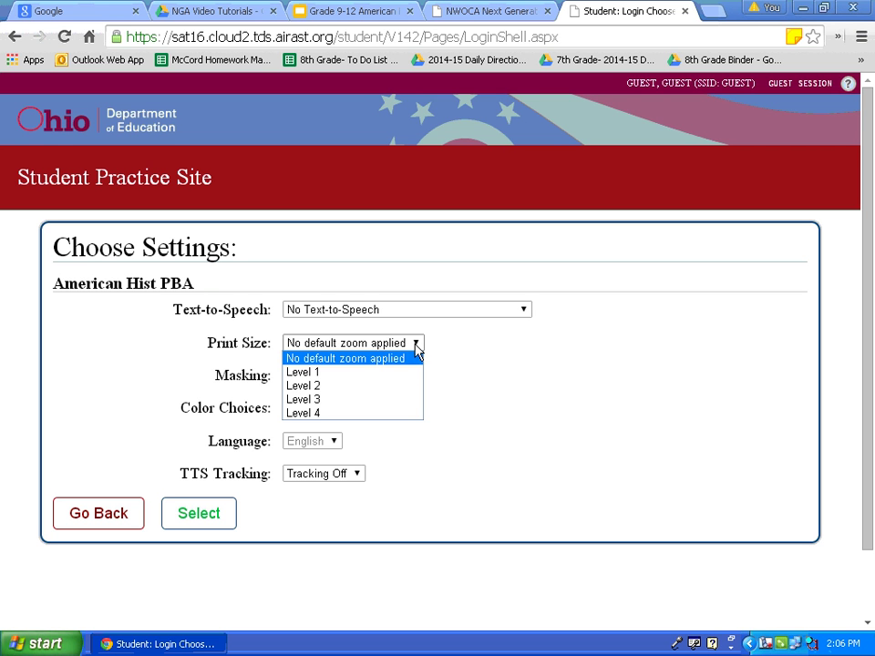
click(417, 349)
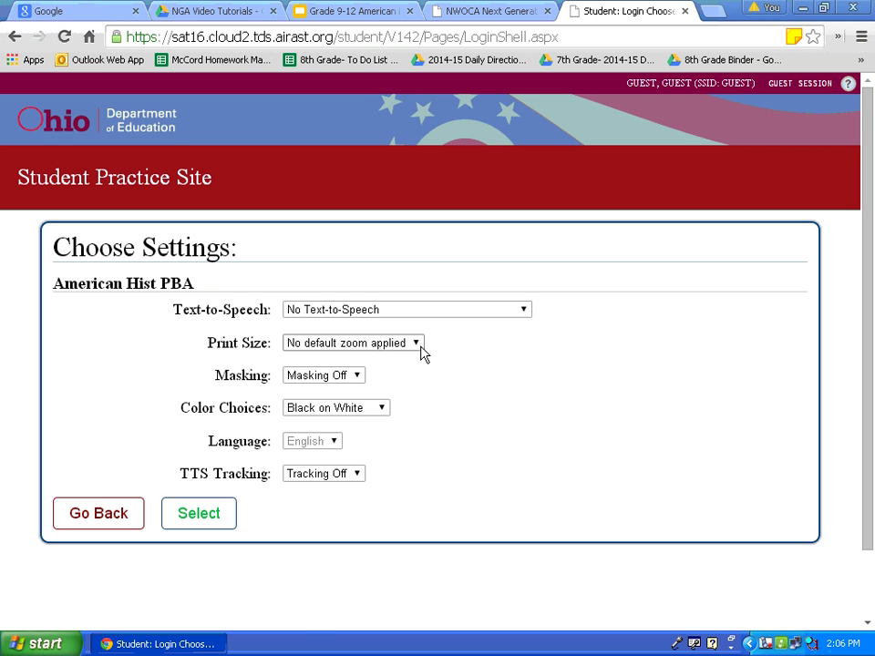
click(357, 377)
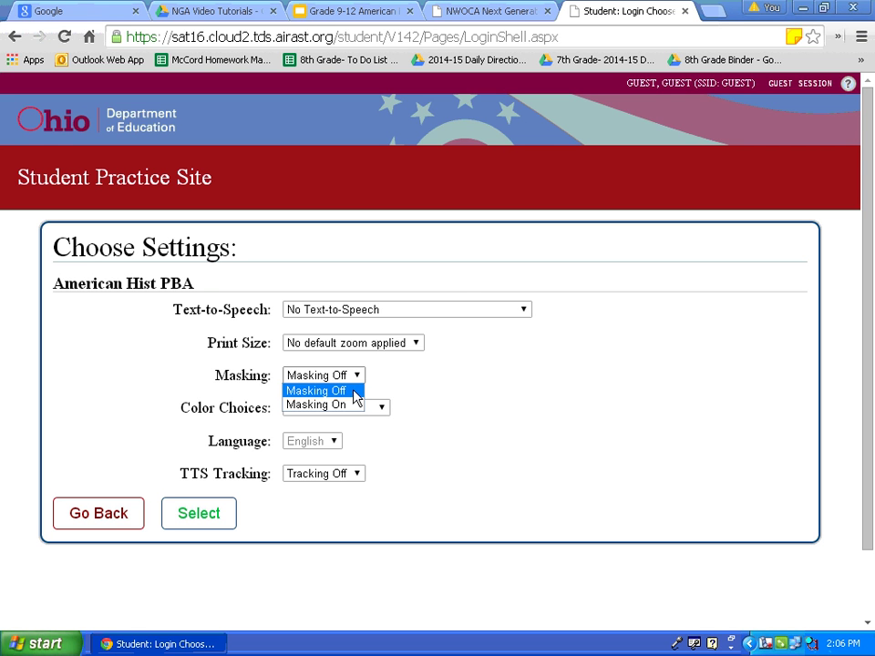
click(354, 405)
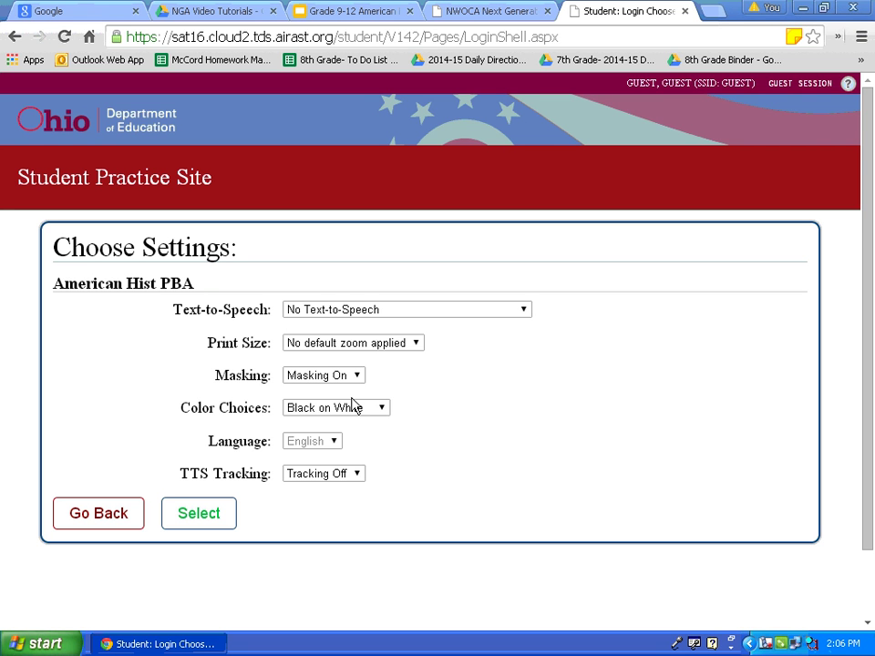
click(353, 407)
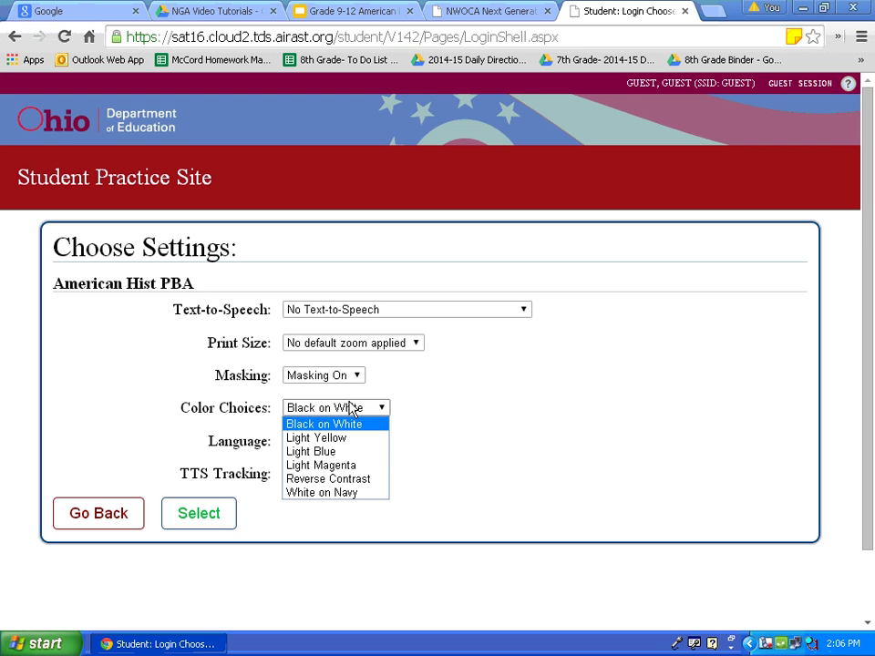
click(350, 409)
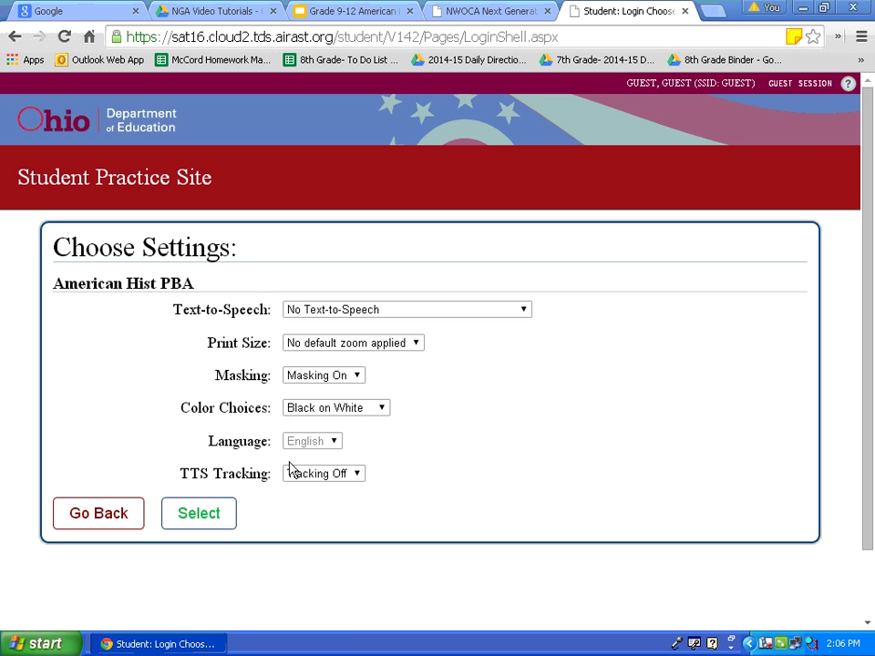
click(200, 515)
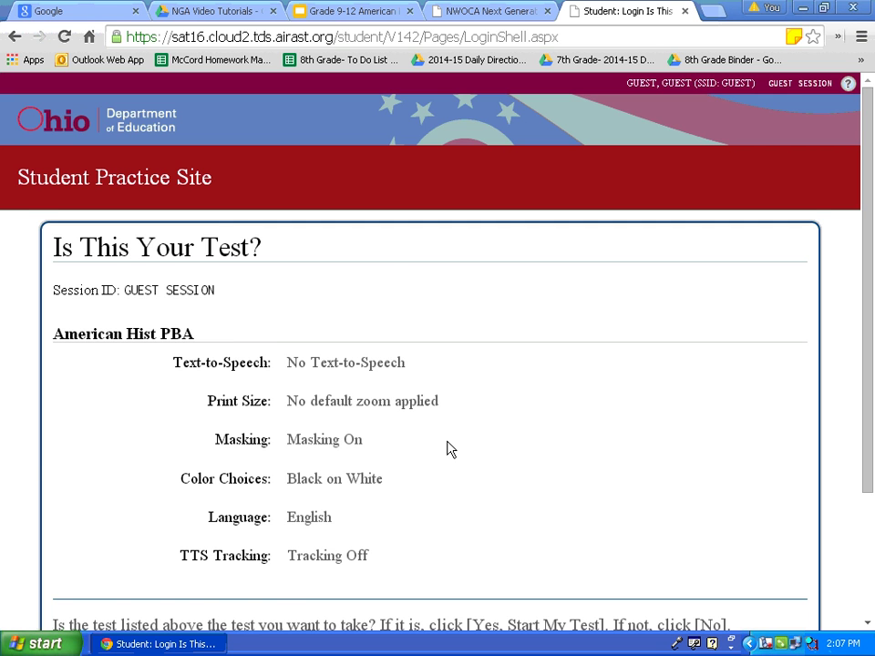
- Confirm American Hist PBA as the test to take and begin it from the instructions page
scroll(446, 448, down, 3)
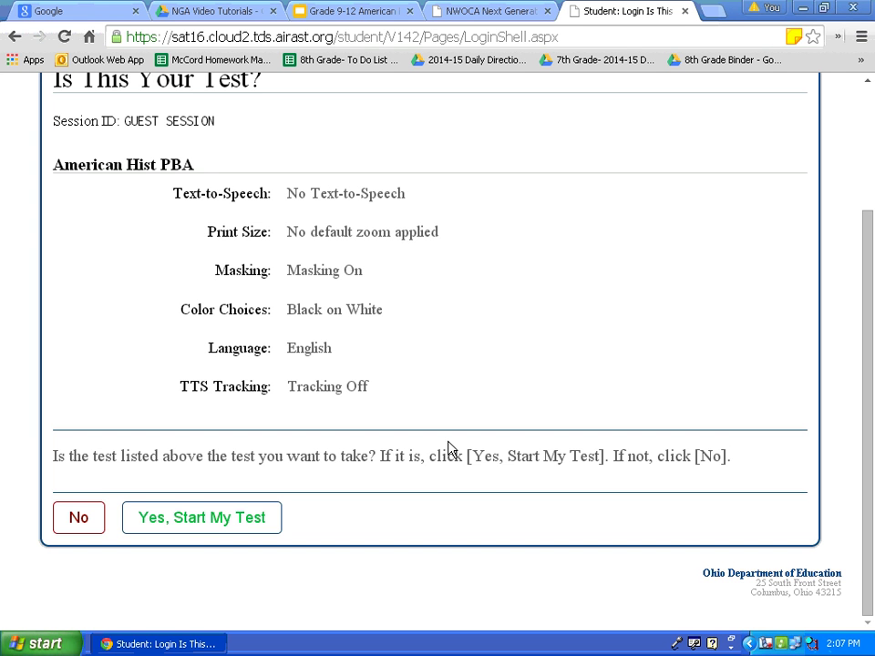
click(262, 517)
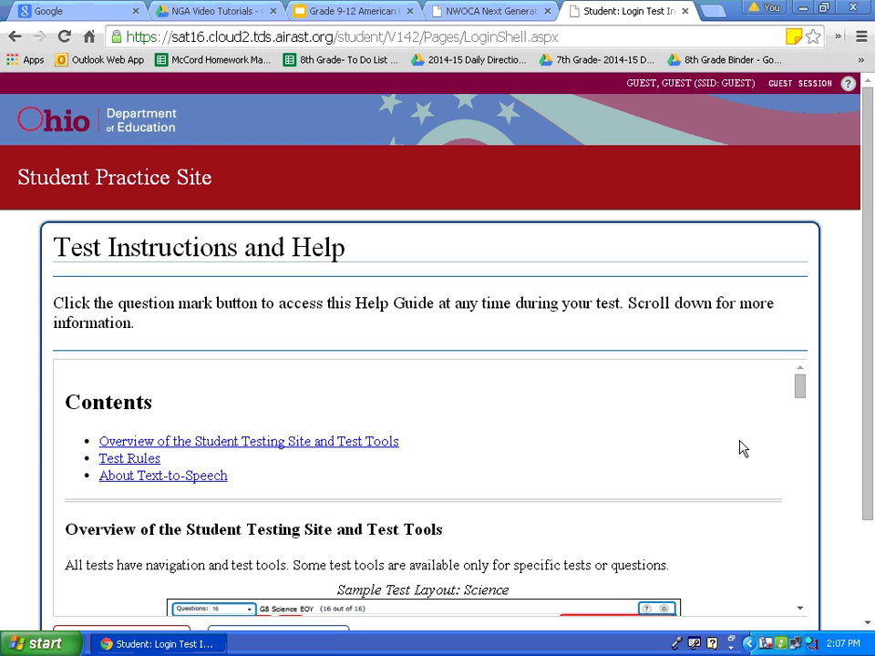
scroll(842, 451, down, 2)
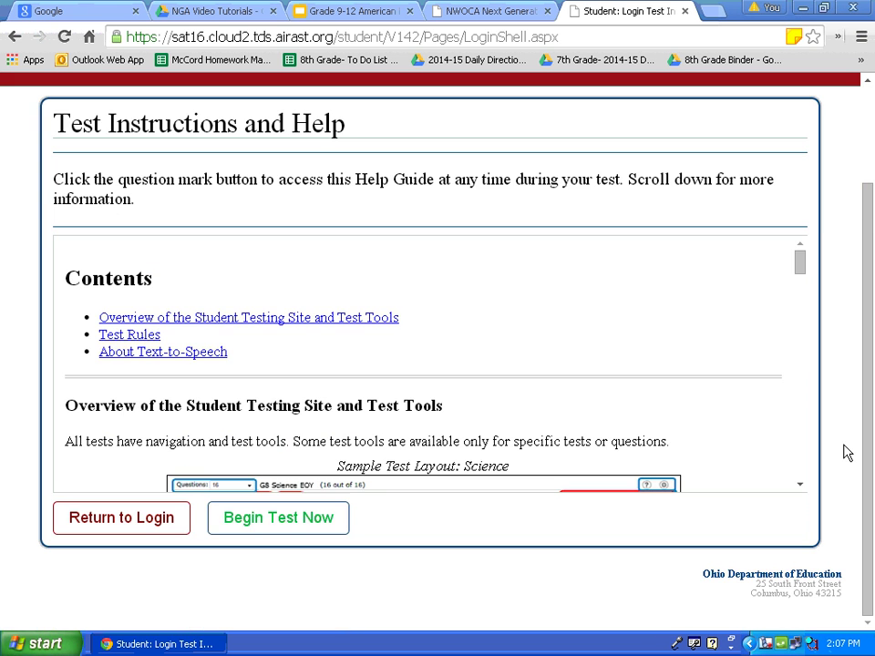
click(312, 520)
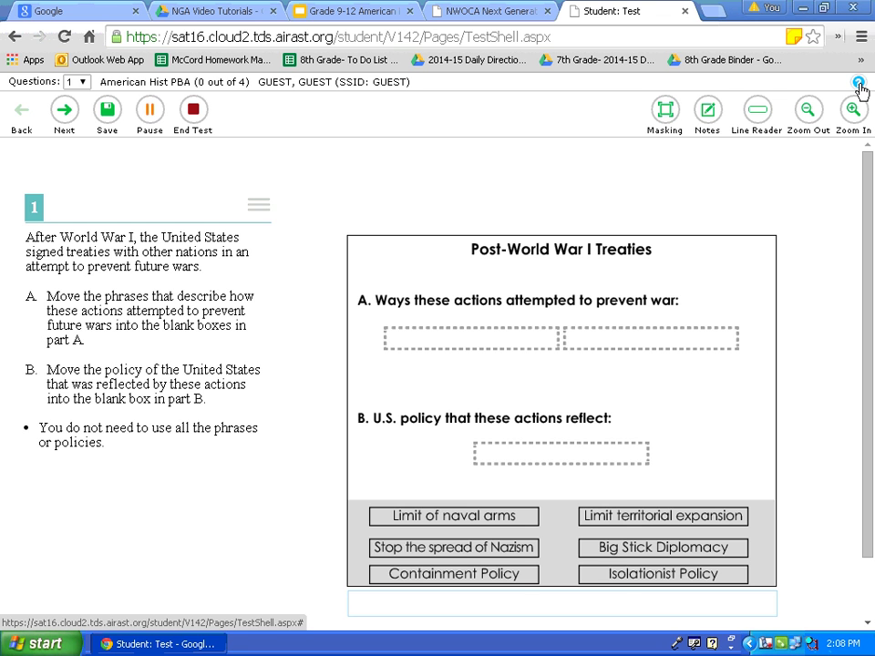
- Open the Help Guide, review the sample test layout and global tools descriptions, and close it
click(858, 84)
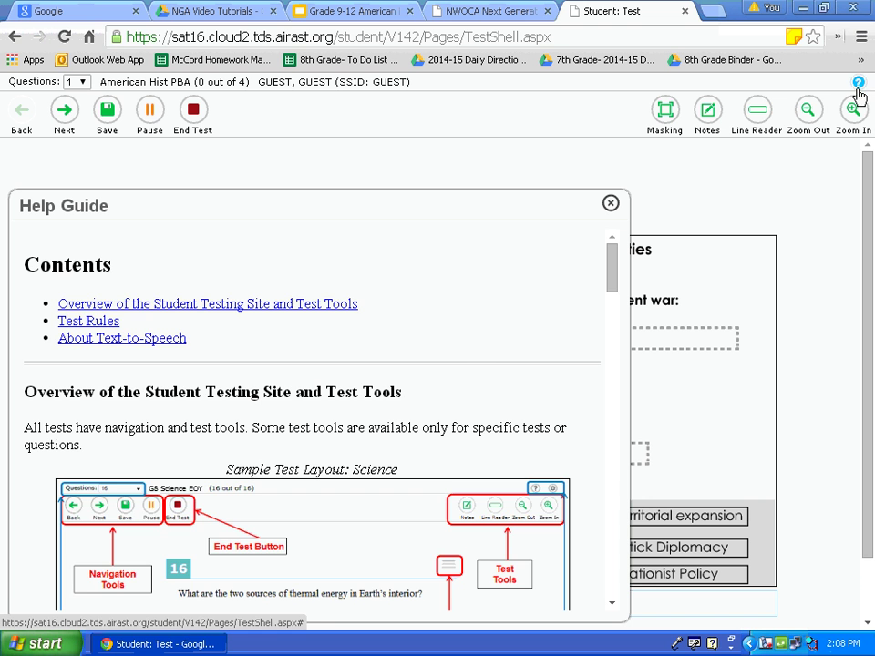
scroll(542, 343, down, 2)
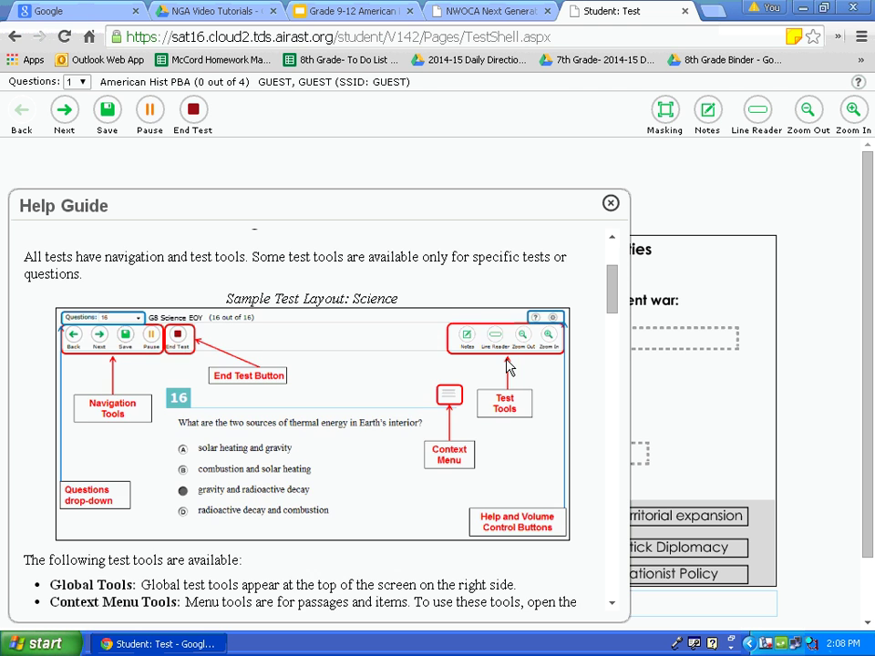
scroll(508, 366, down, 4)
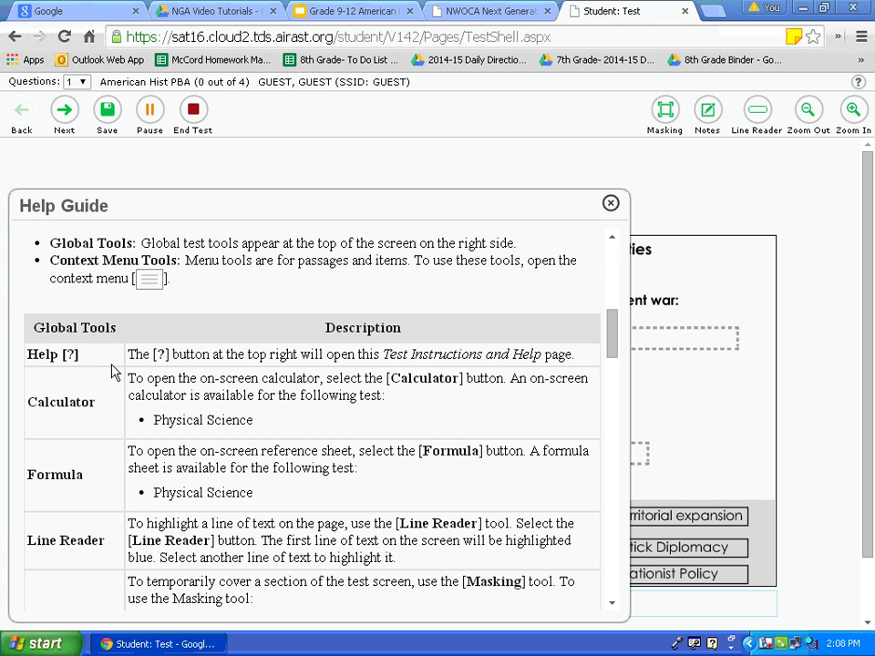
click(610, 203)
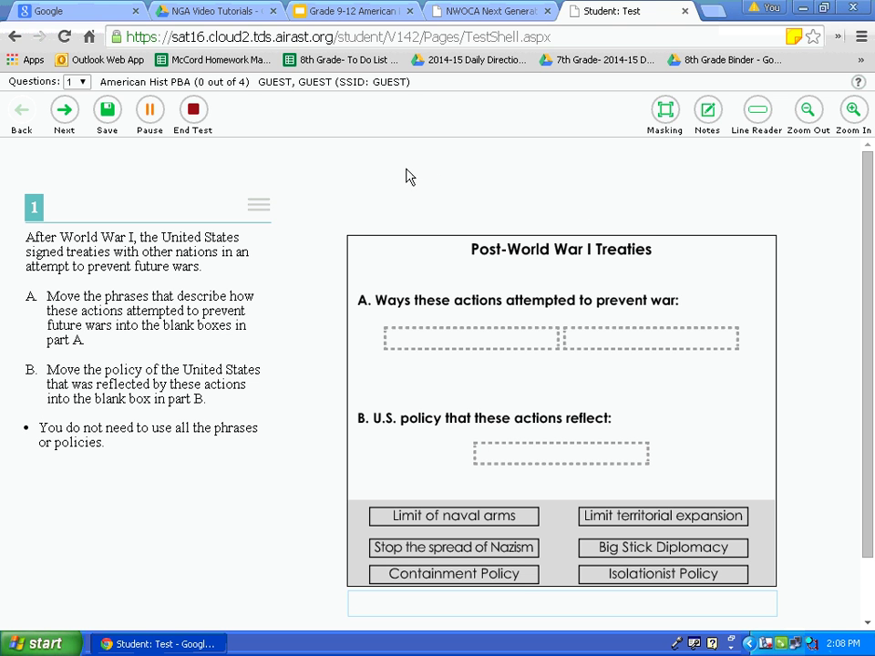
- Jump directly to question 4 of the test and return directly to question 1
click(86, 85)
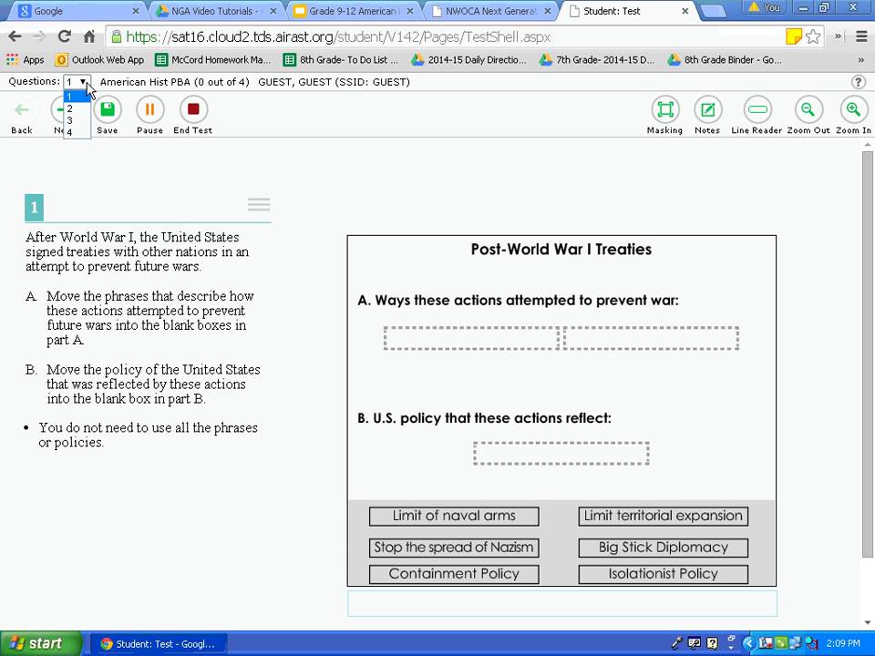
click(78, 134)
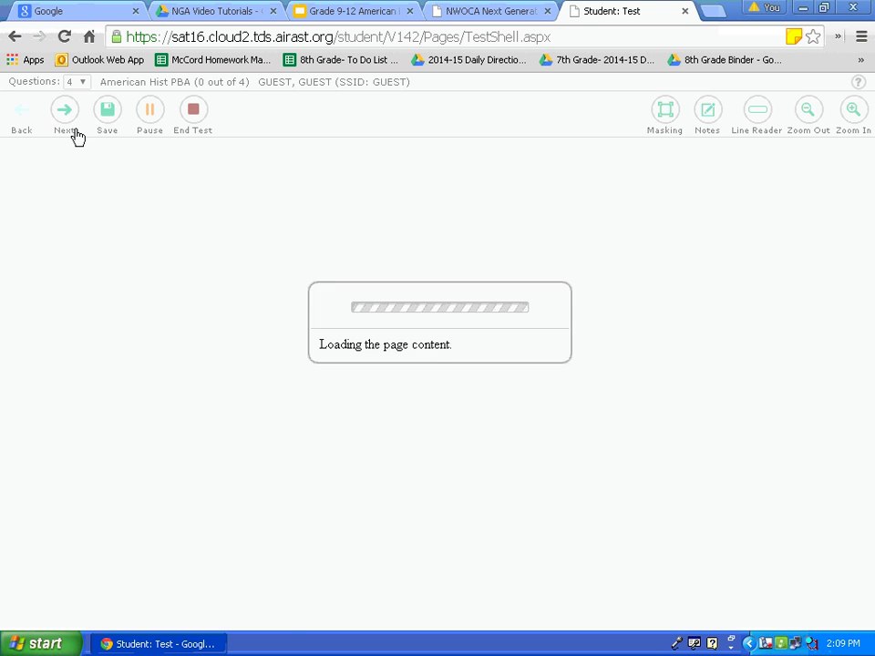
click(82, 83)
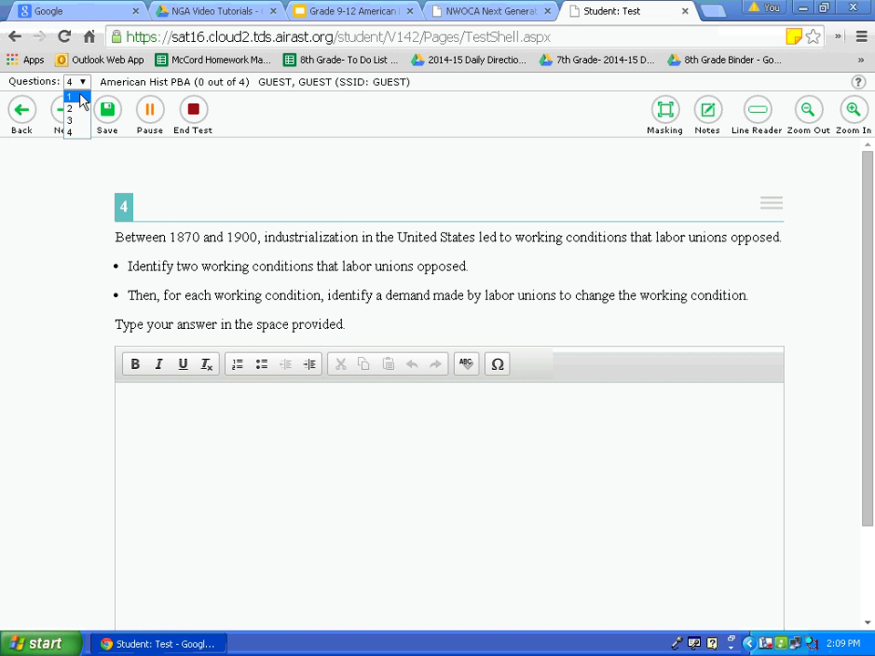
click(73, 96)
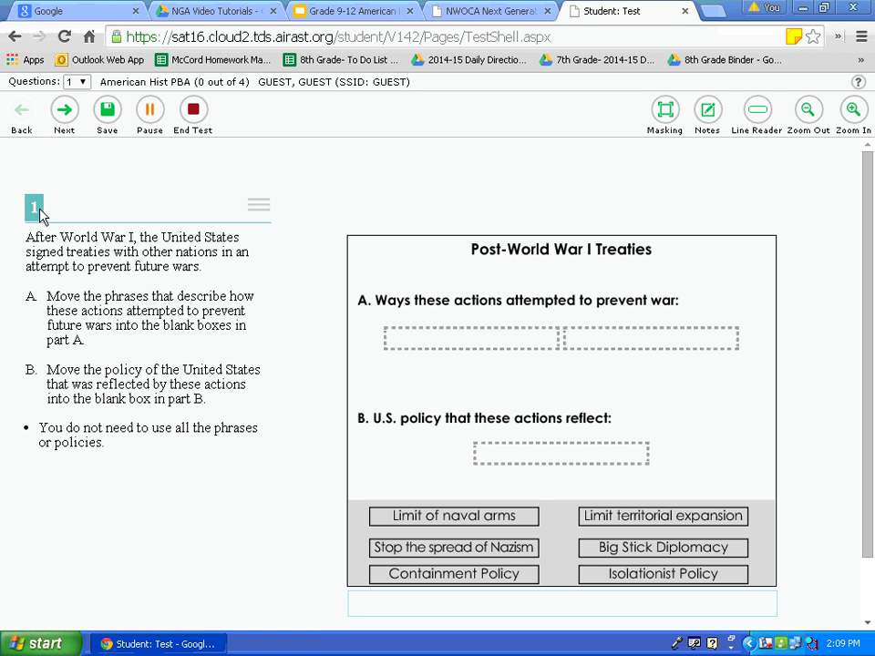
- Page forward one question at a time from question 1 to 4, and page back to question 1
click(63, 110)
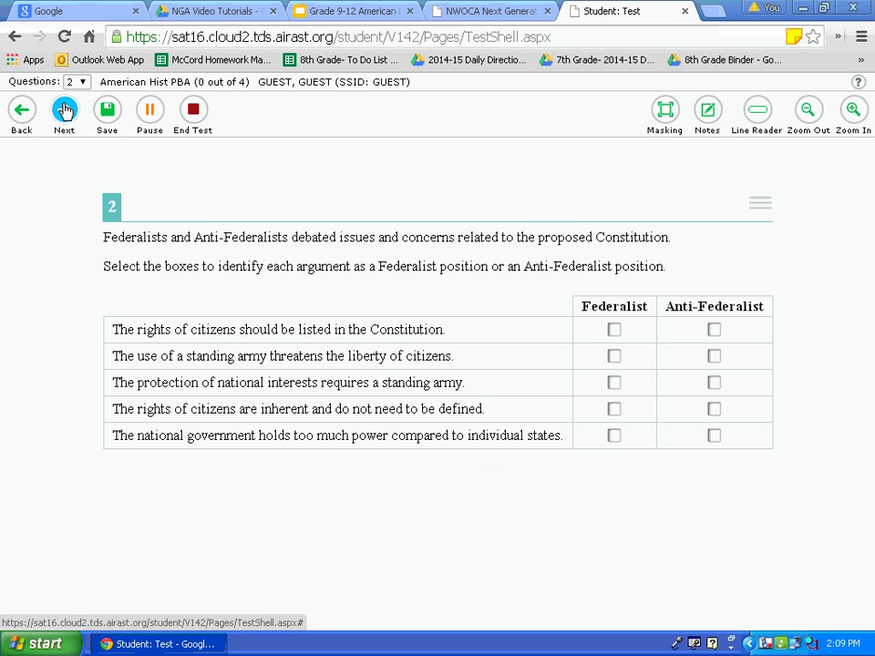
click(63, 110)
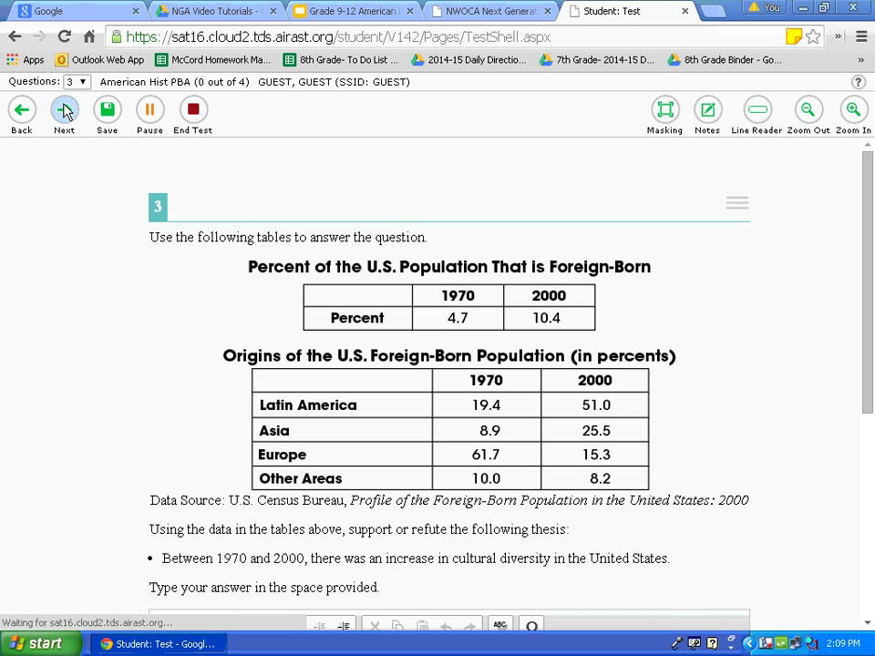
click(63, 111)
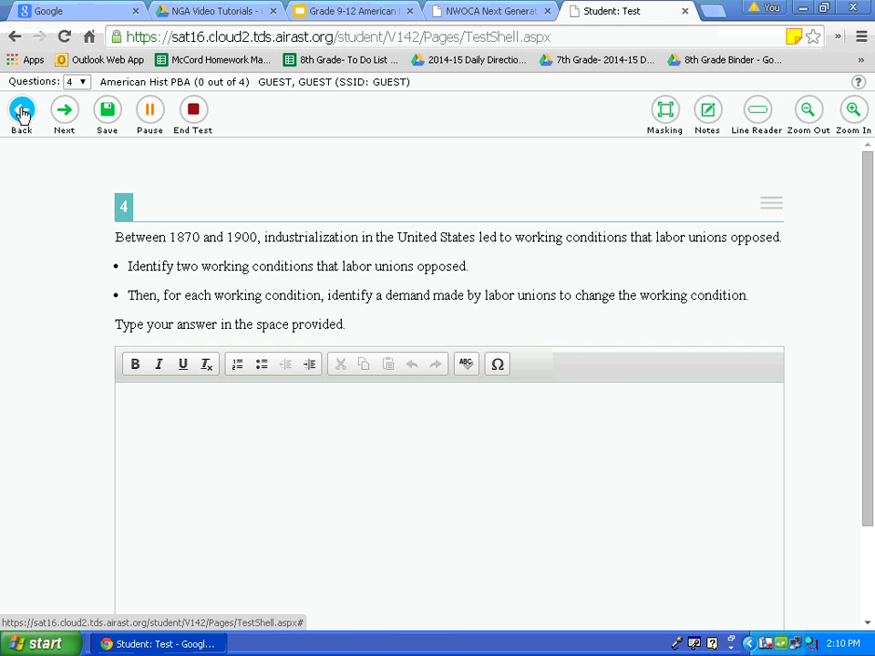
click(23, 113)
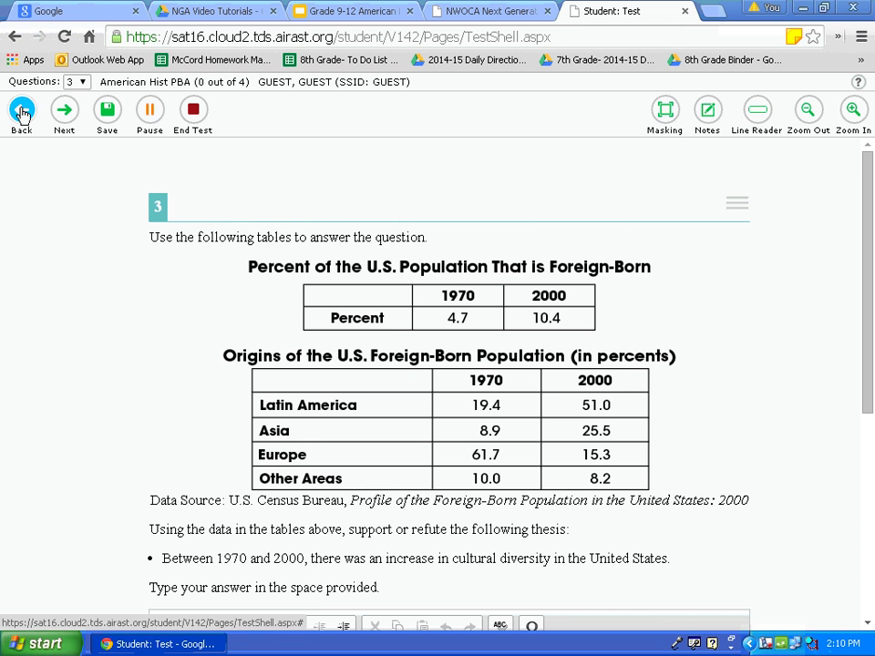
click(23, 113)
click(23, 113)
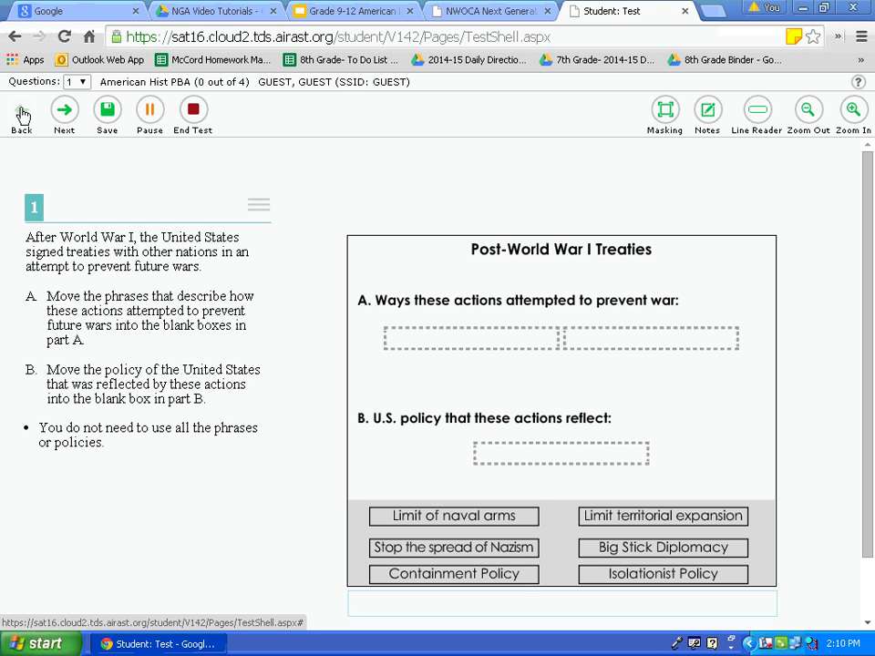
- Request a pause of the test and decline it at the confirmation
click(150, 110)
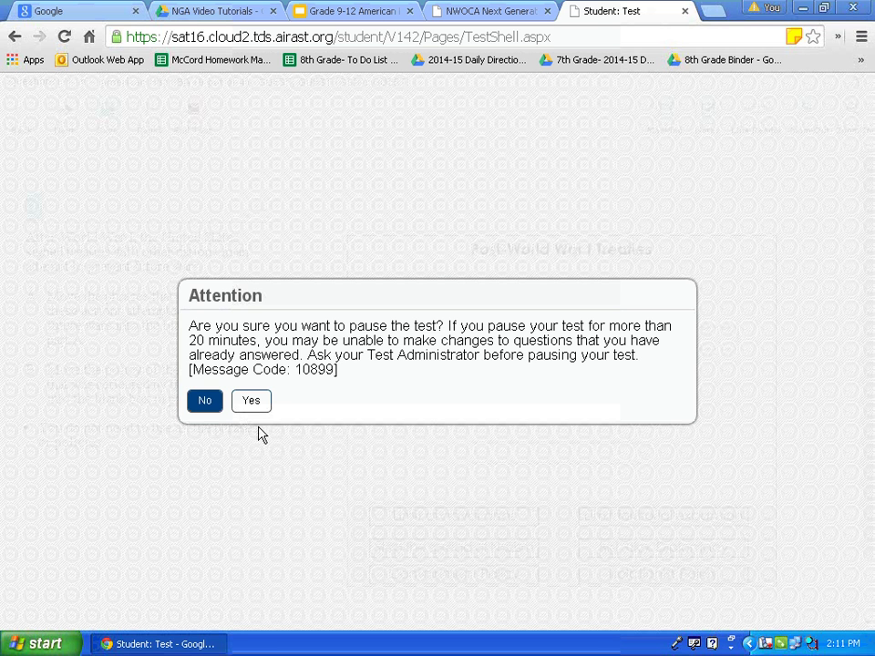
click(204, 402)
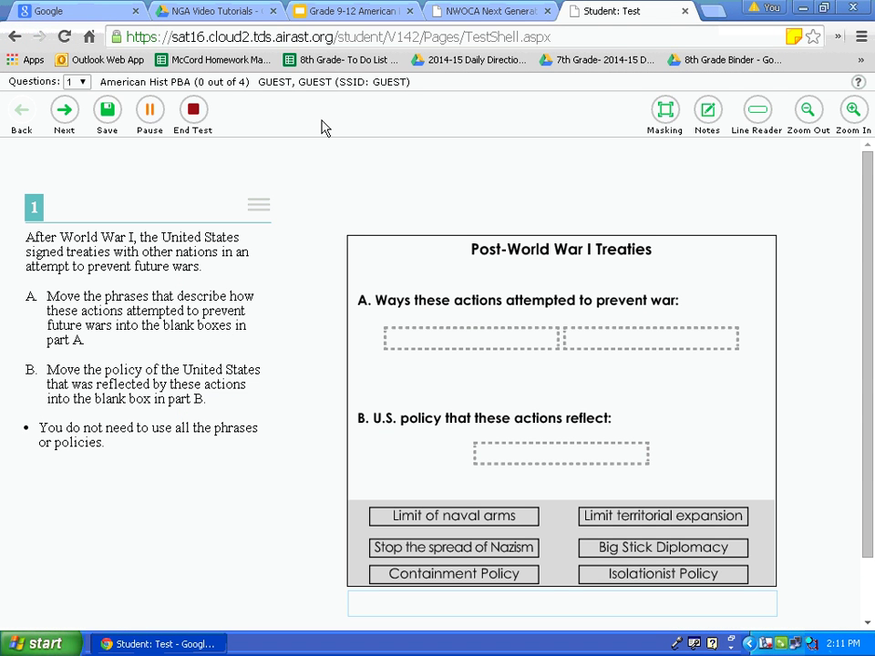
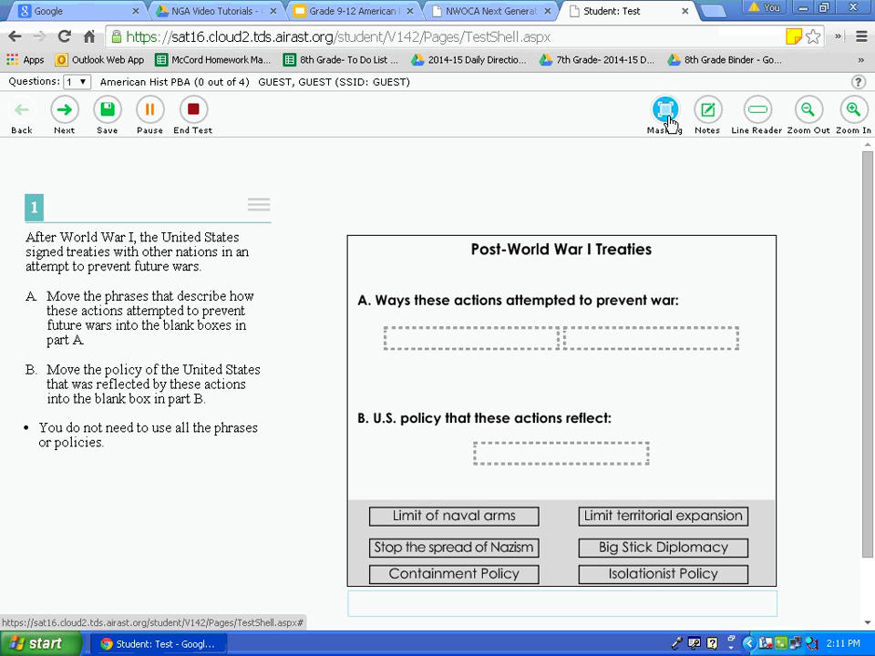
- Turn on Masking and cover three separate areas of question 1's text with masks
click(668, 121)
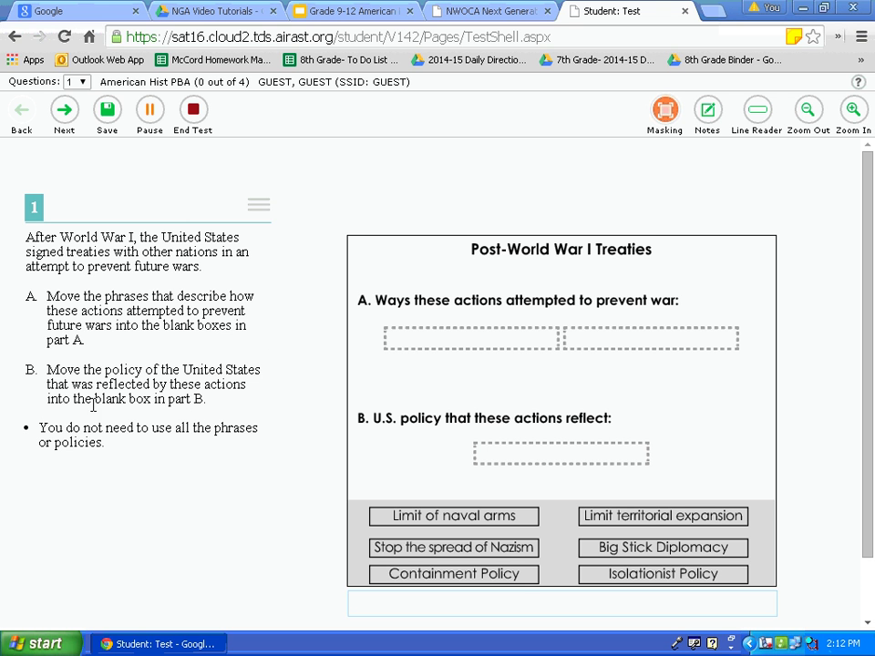
drag(262, 343, 17, 414)
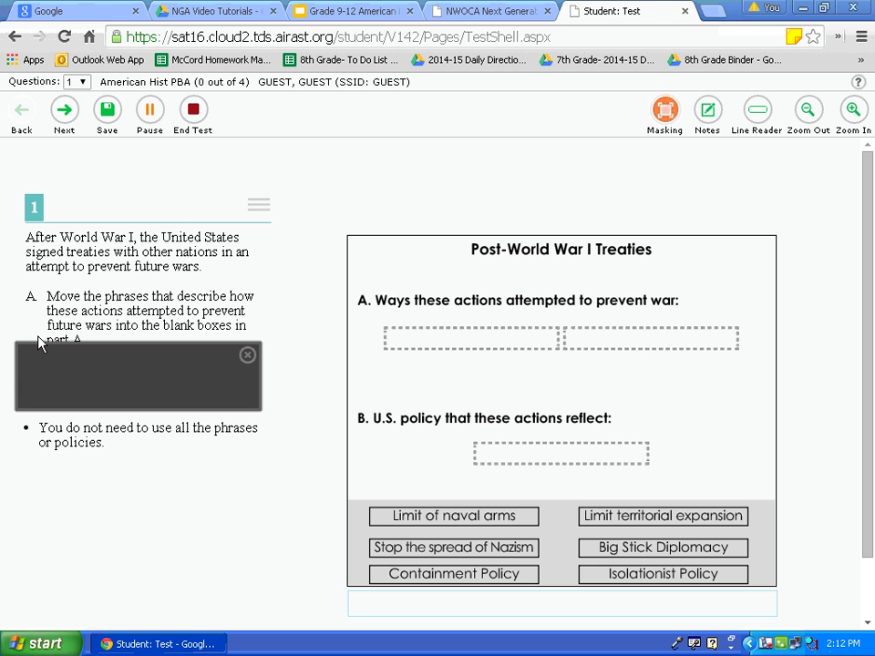
drag(182, 293, 234, 316)
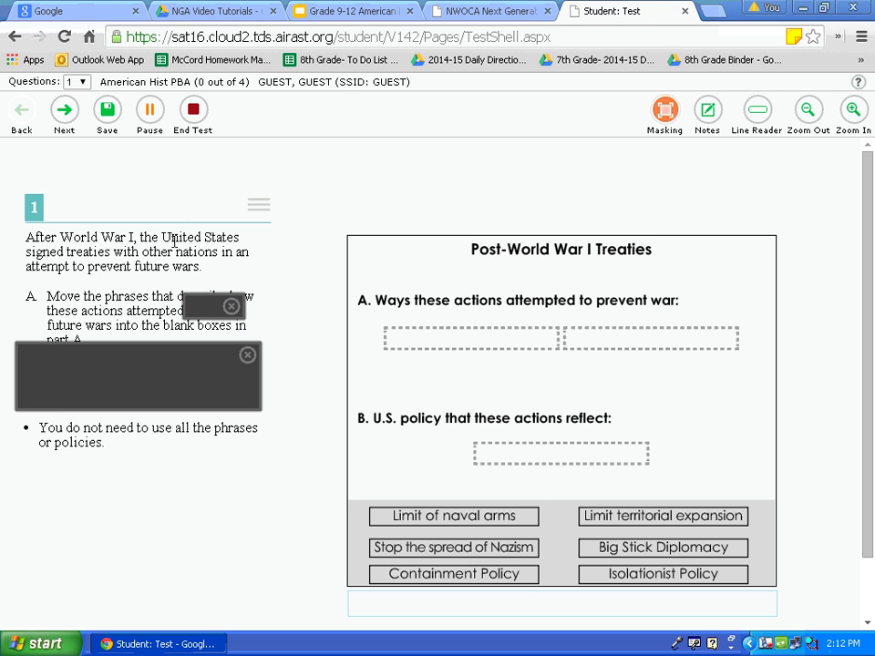
drag(170, 240, 46, 331)
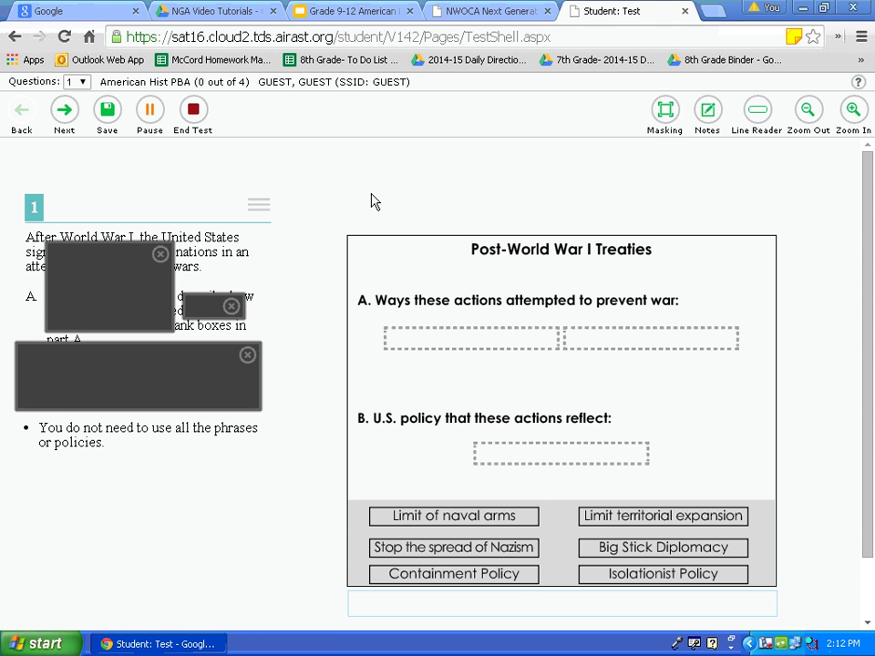
- Remove all three masks from question 1's text
click(161, 256)
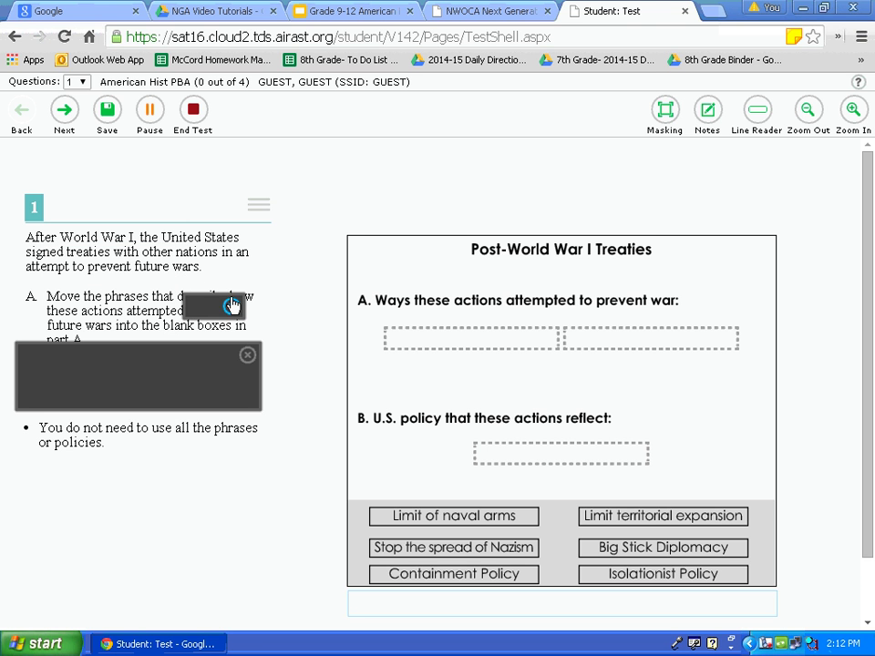
click(232, 309)
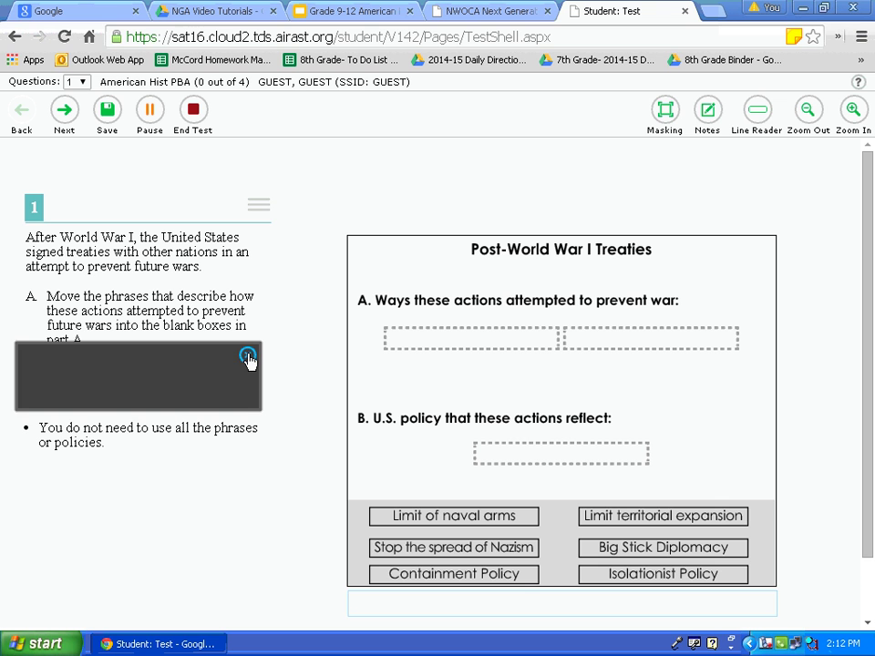
click(247, 355)
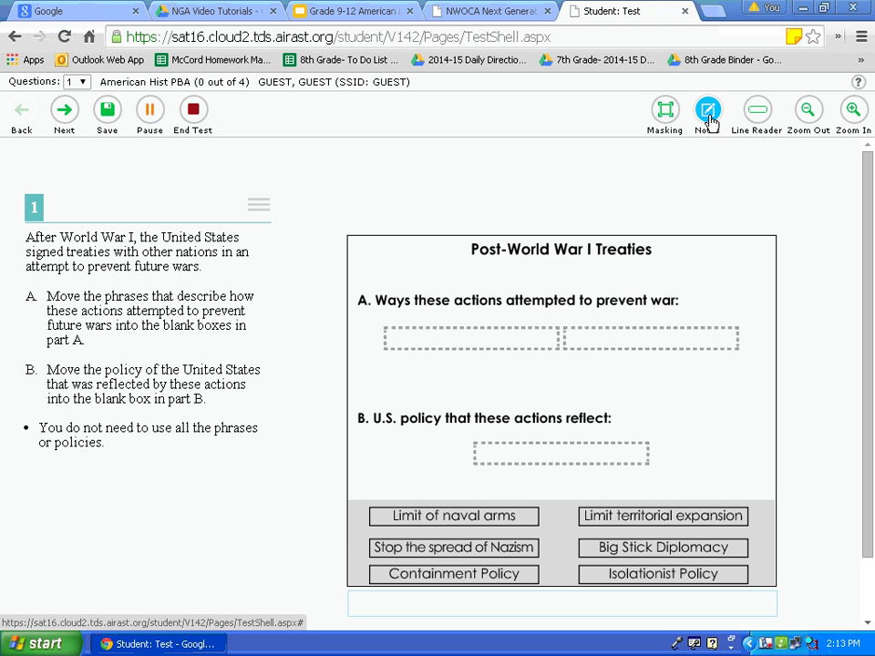
- Save the note "ideas" in the test's notepad, and reopen the notepad to check the saved note
click(711, 123)
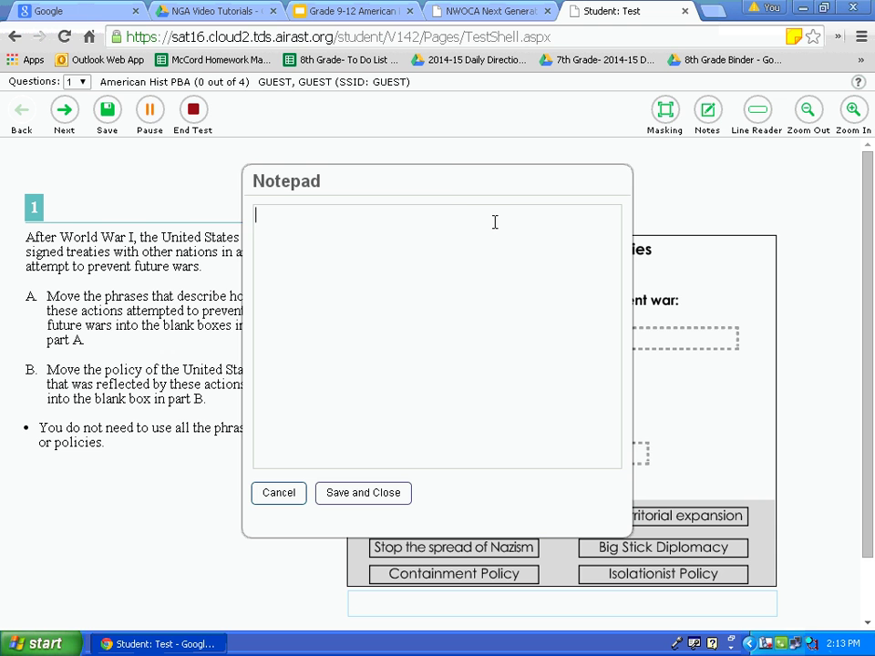
drag(456, 176, 458, 138)
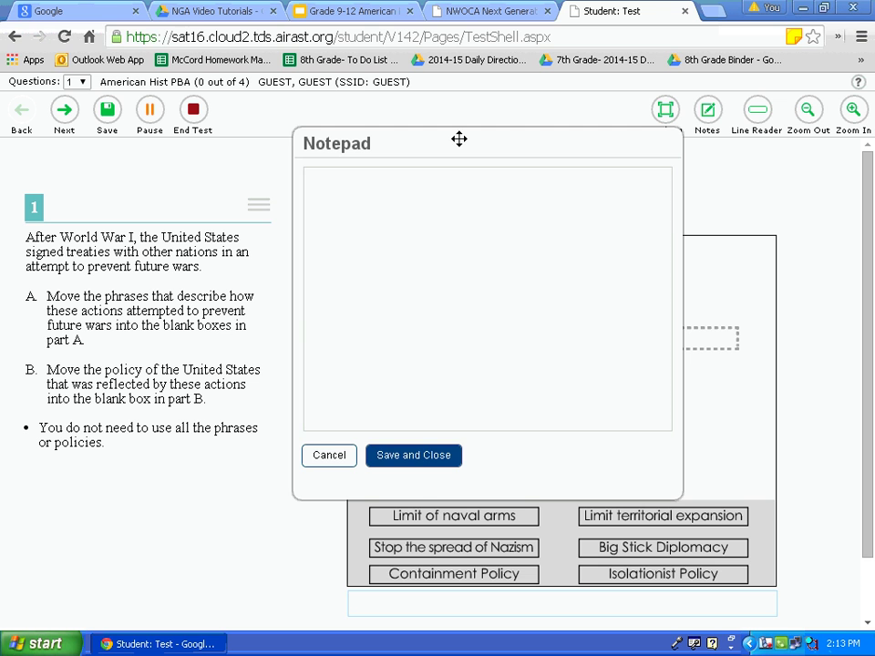
click(469, 176)
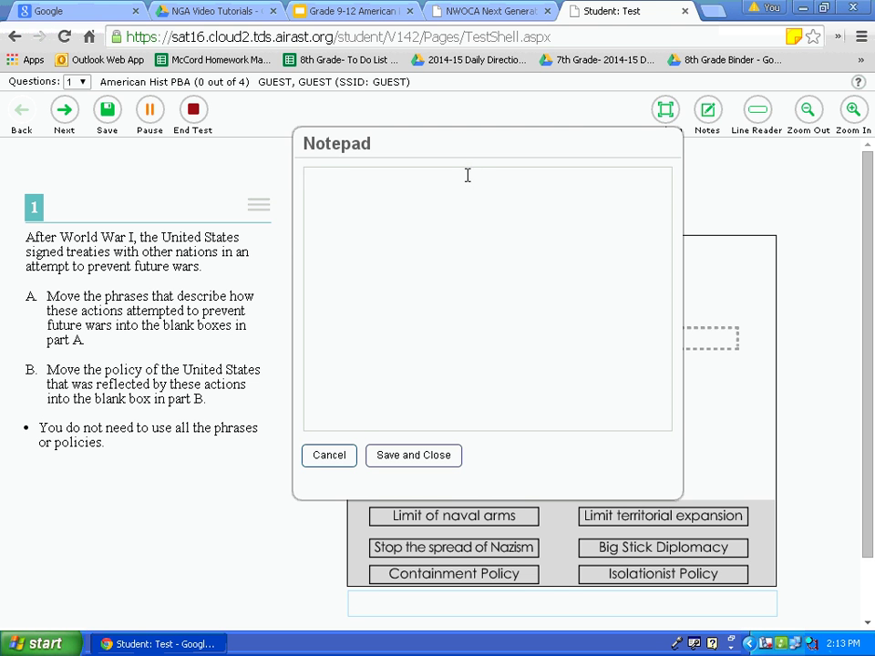
text(ideas)
click(444, 454)
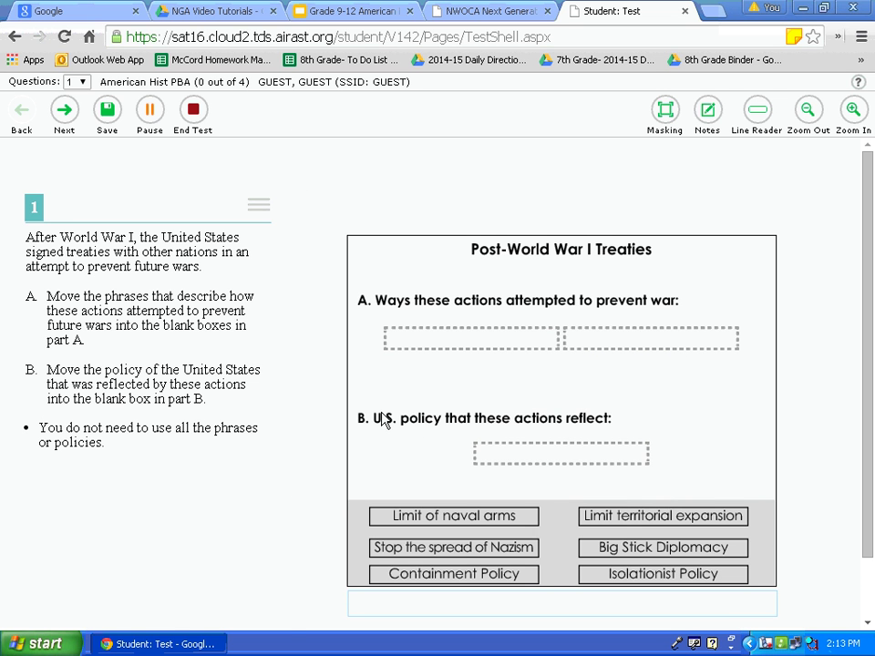
click(708, 128)
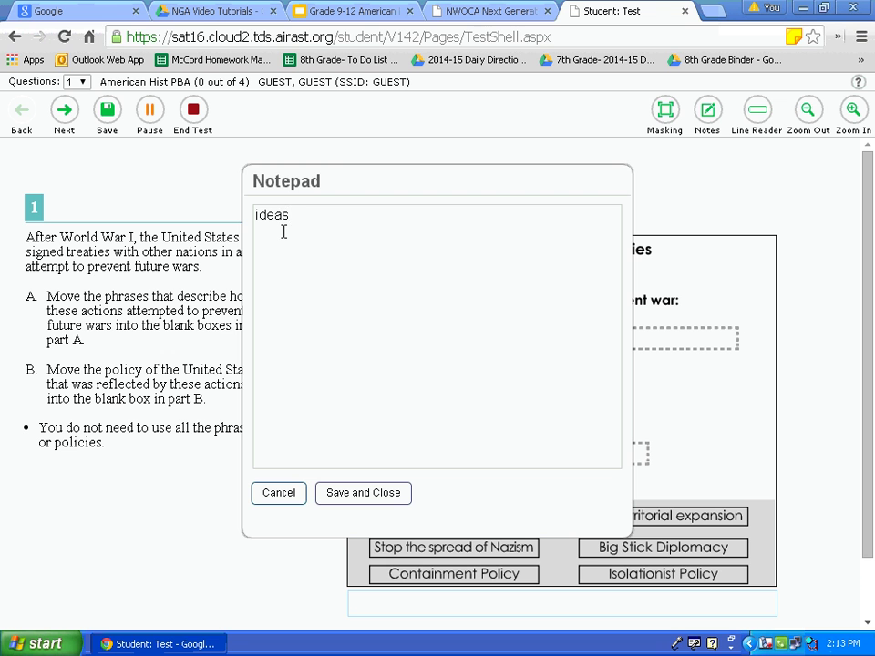
click(295, 497)
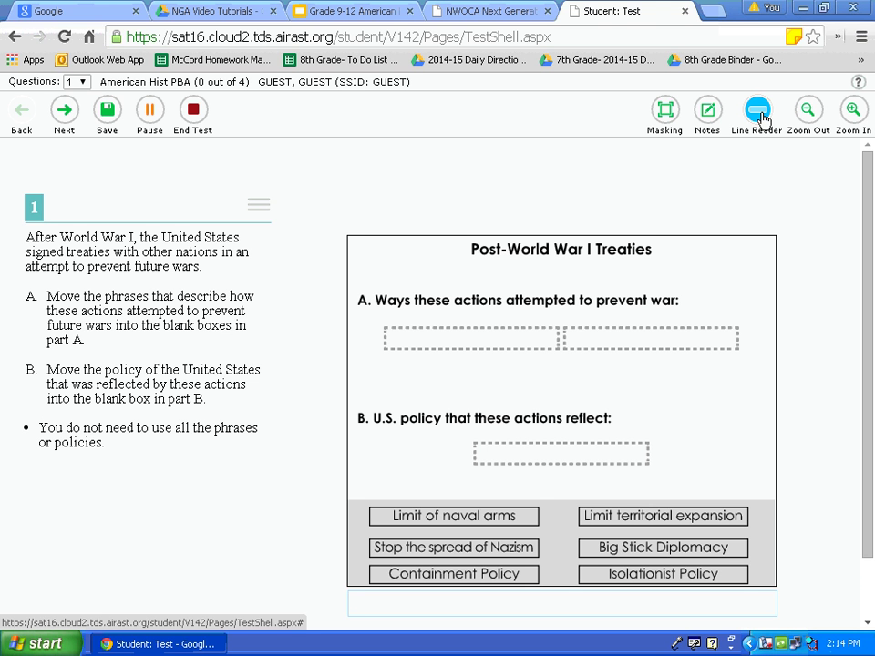
- Turn on the Line Reader and move it line by line down to "You do not need to use all the phrases"
click(761, 117)
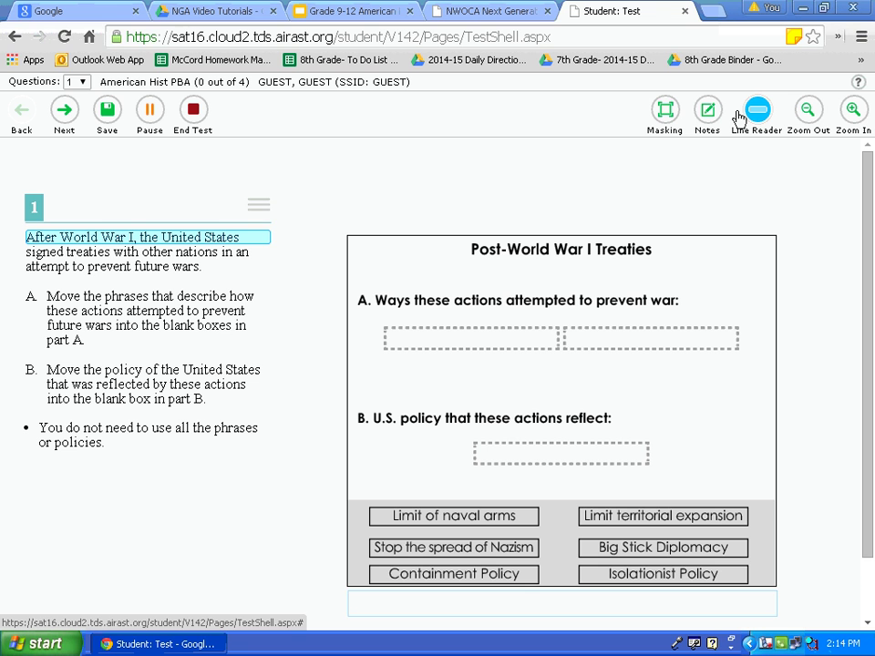
key(Down)
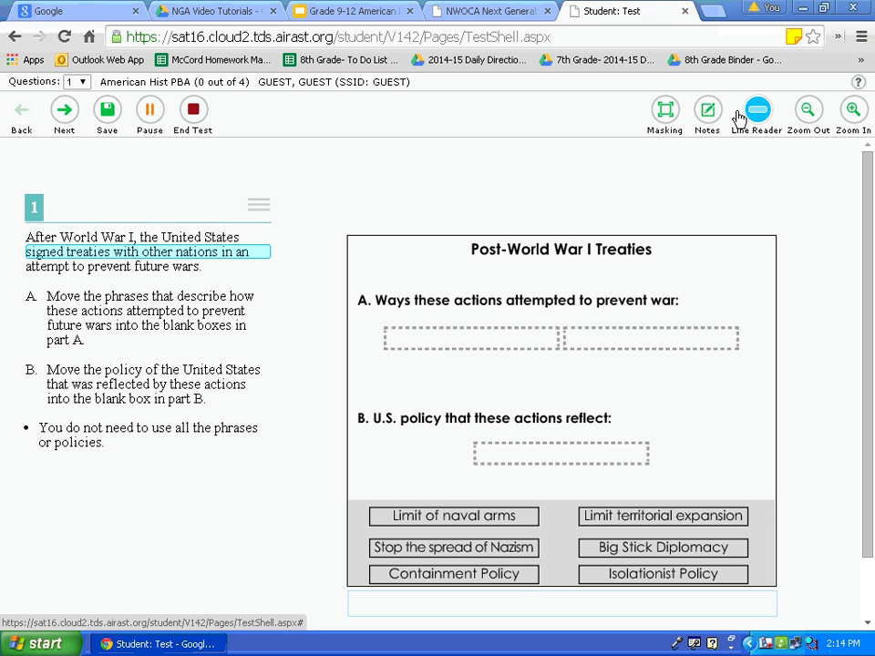
key(Down)
key(Down)
key(Down)
key(Down)
key(Down)
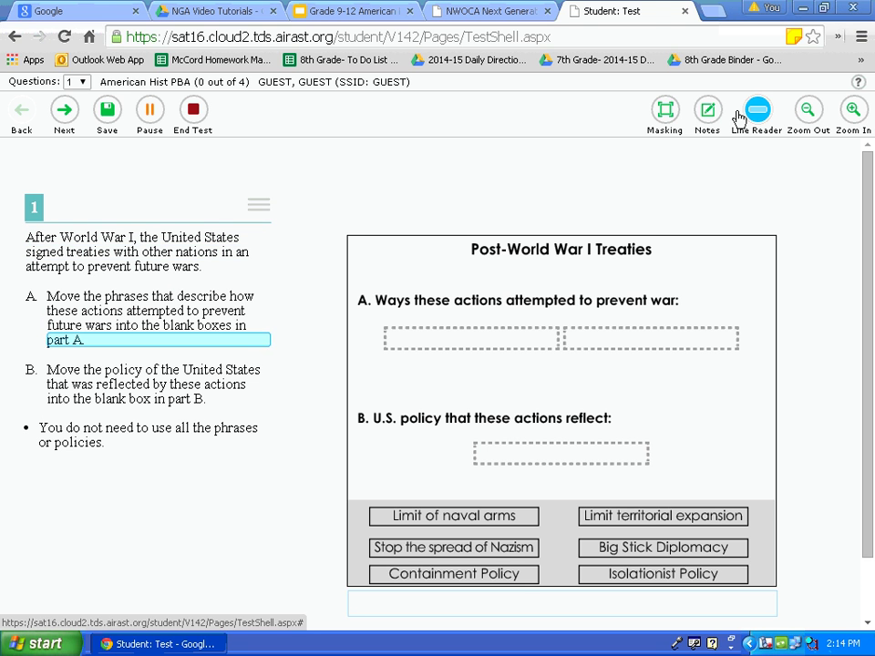
key(Down)
key(Down)
key(Down)
key(Down)
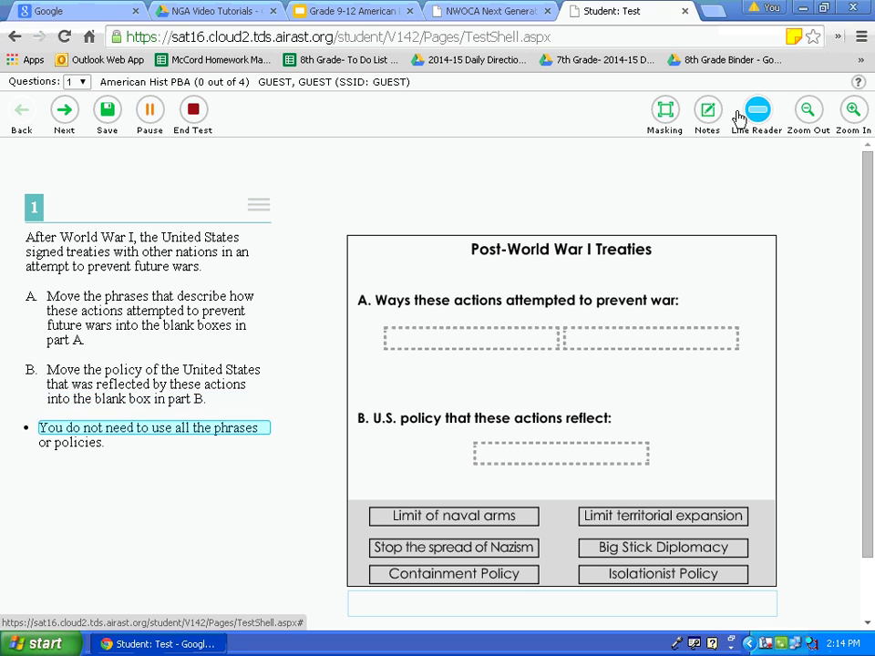
- Move the Line Reader back up to the first line of question 1 and turn it off
key(Up)
key(Up)
key(Up)
key(Up)
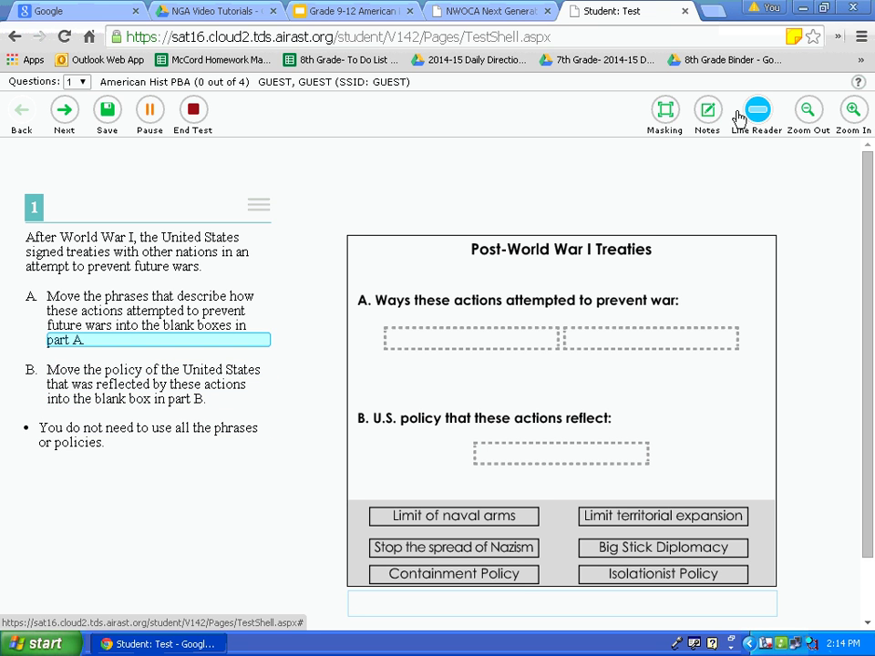
key(Up)
key(Up)
key(Up)
key(Up)
key(Up)
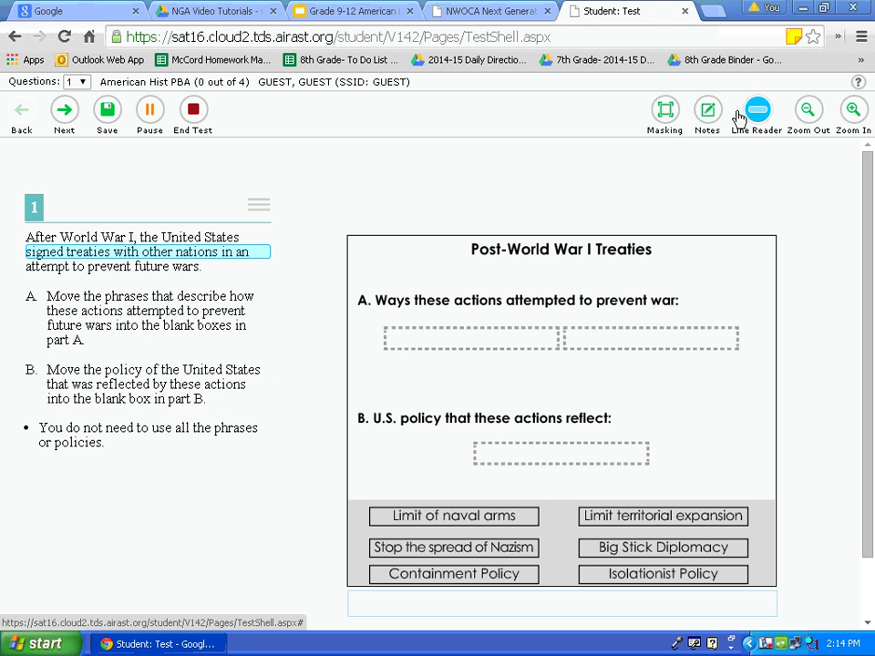
key(Up)
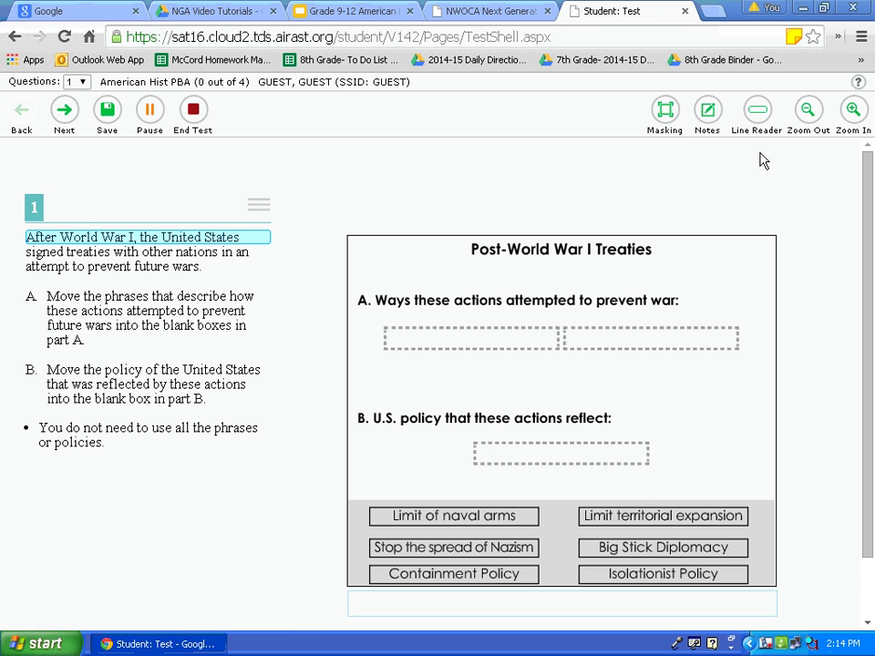
click(758, 114)
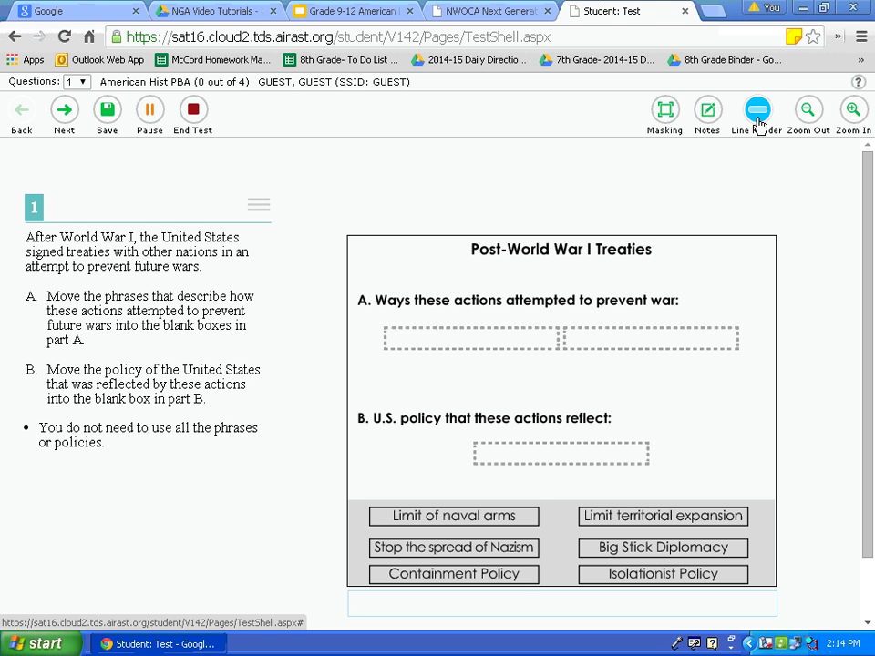
- Zoom in on the test page by two levels, and watch part of question 1's tutorial and close it
click(852, 111)
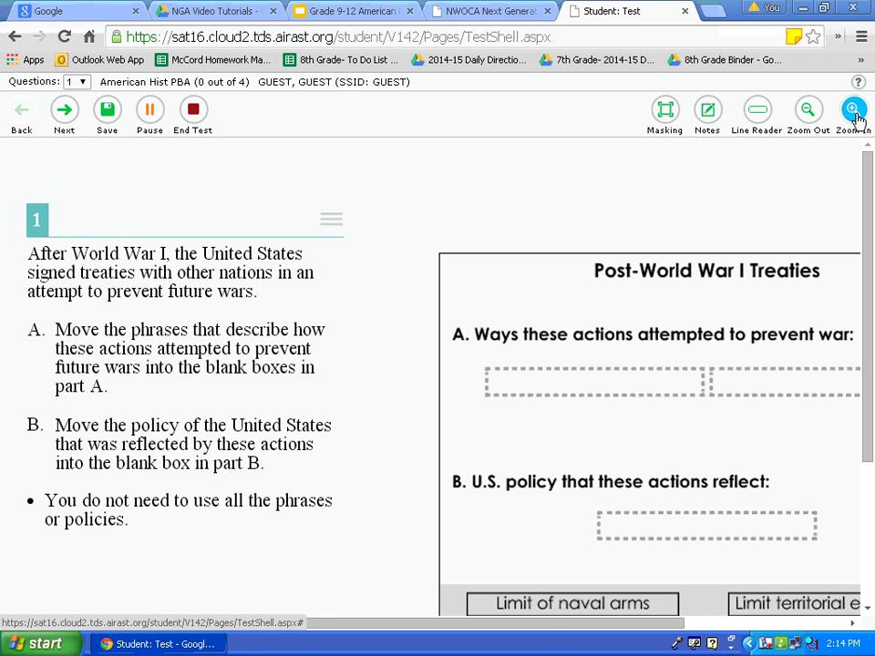
click(855, 115)
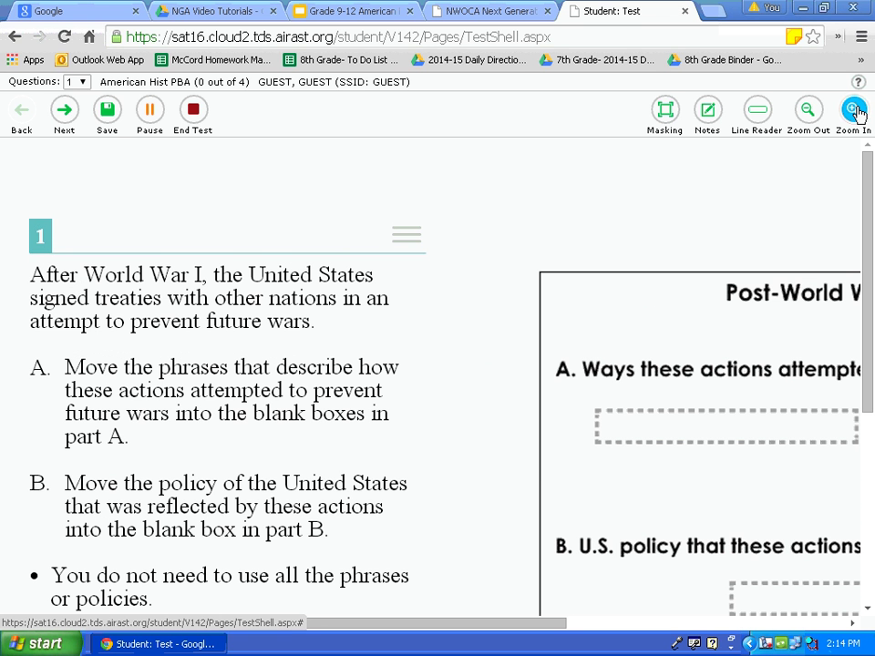
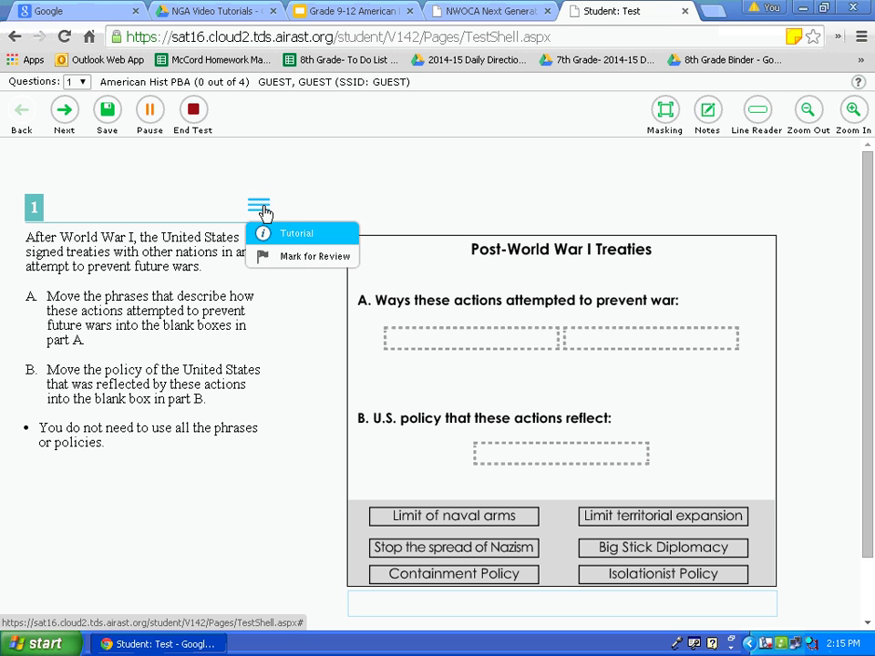
click(278, 233)
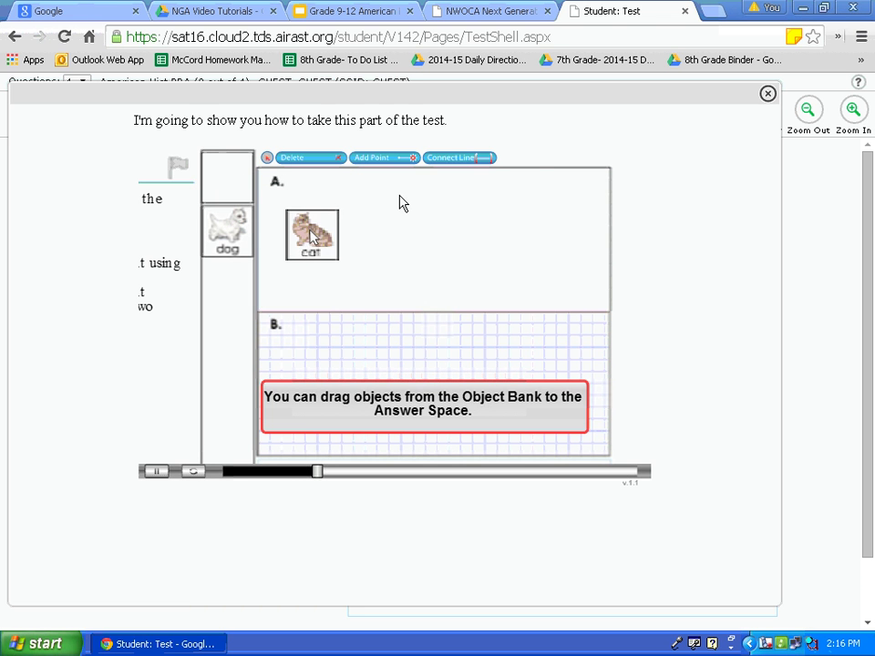
click(767, 95)
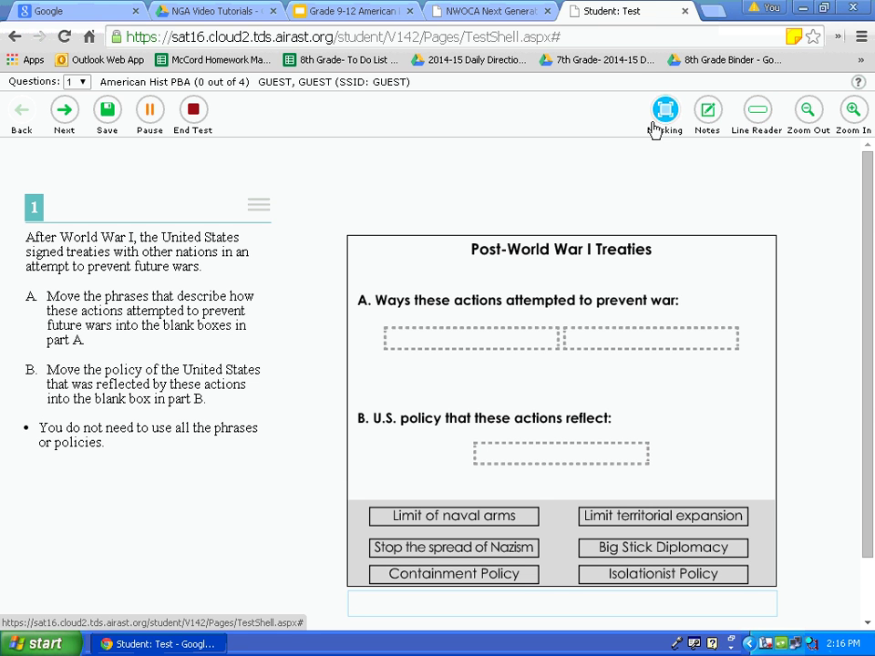
- Mark question 1 for review and check its mark in the list of questions
click(259, 207)
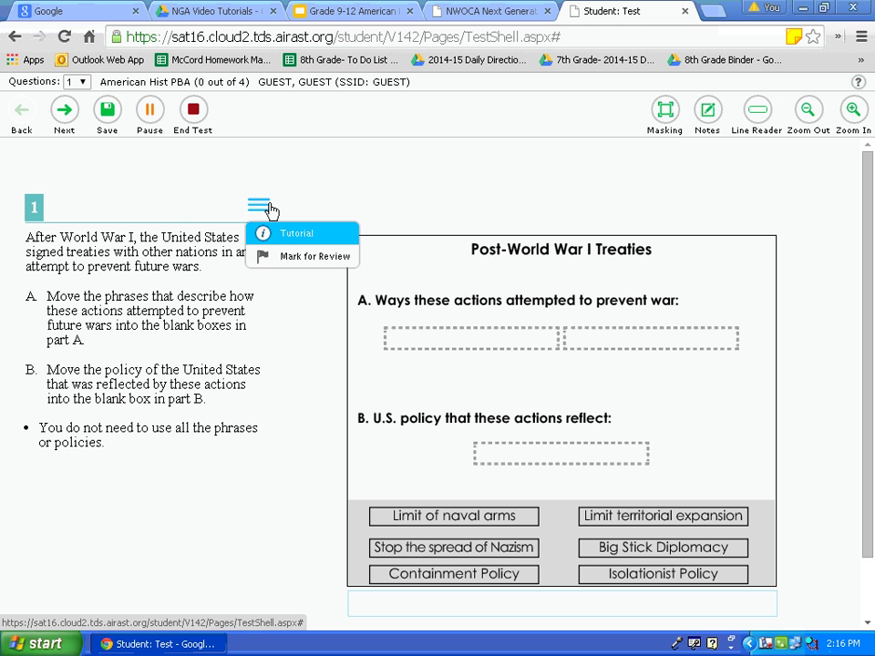
click(311, 257)
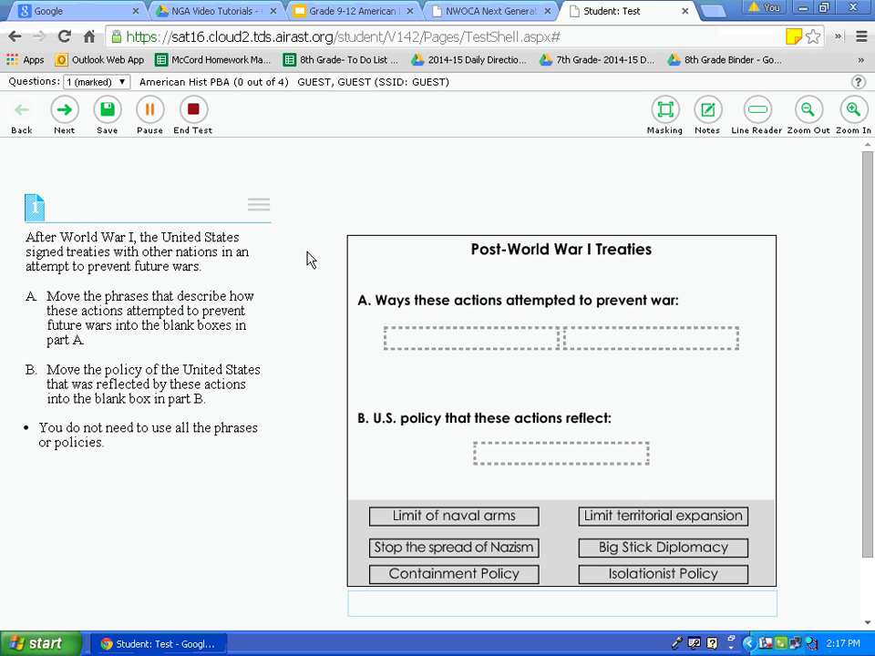
click(126, 83)
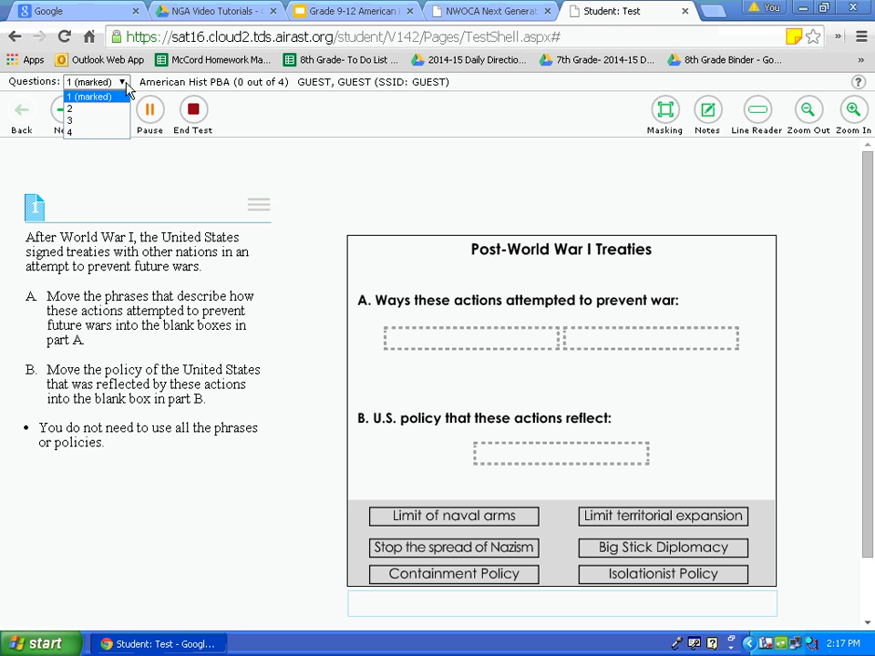
click(127, 83)
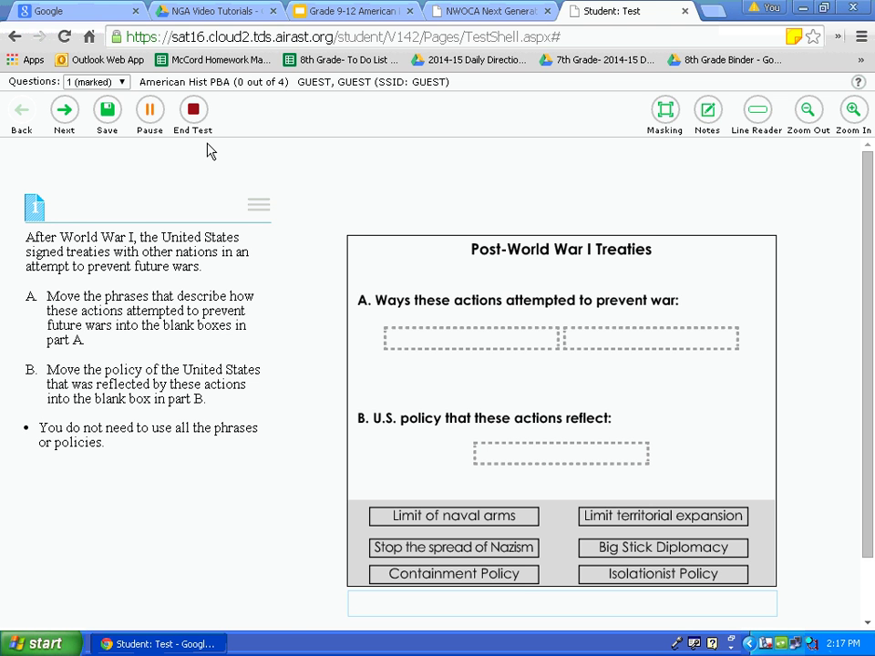
- Highlight the word "United" in the first line of question 1's text
click(256, 207)
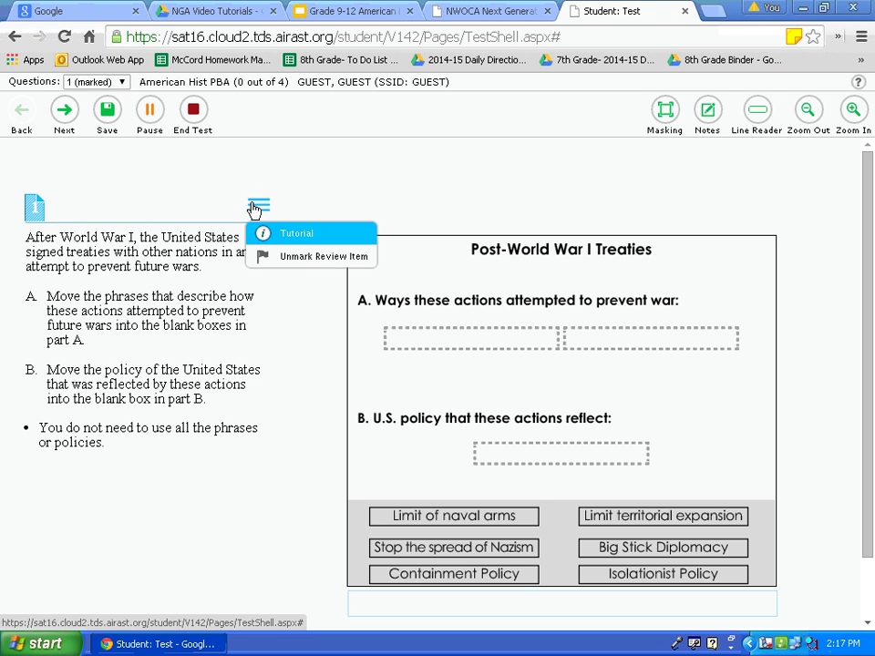
click(189, 252)
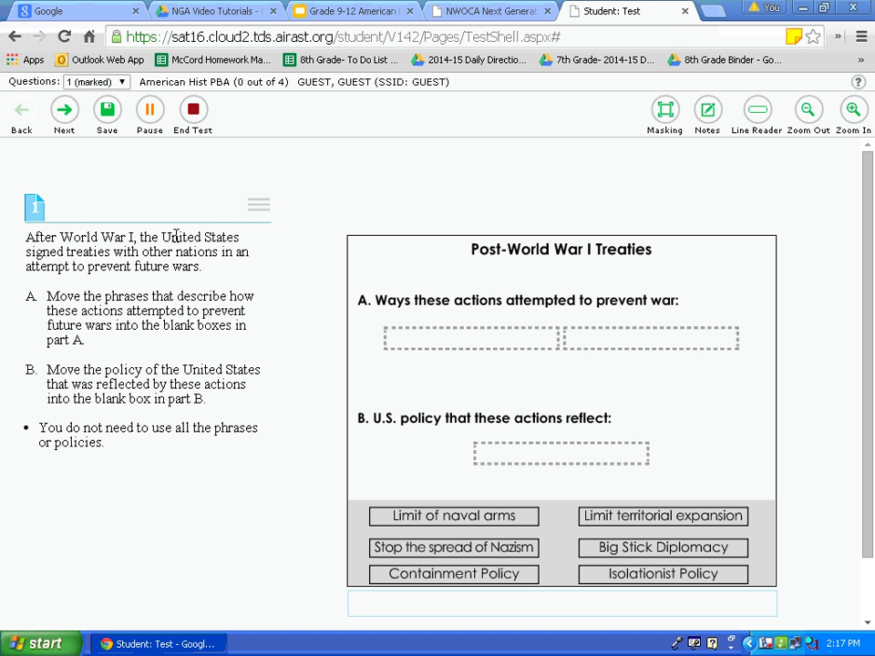
double_click(179, 236)
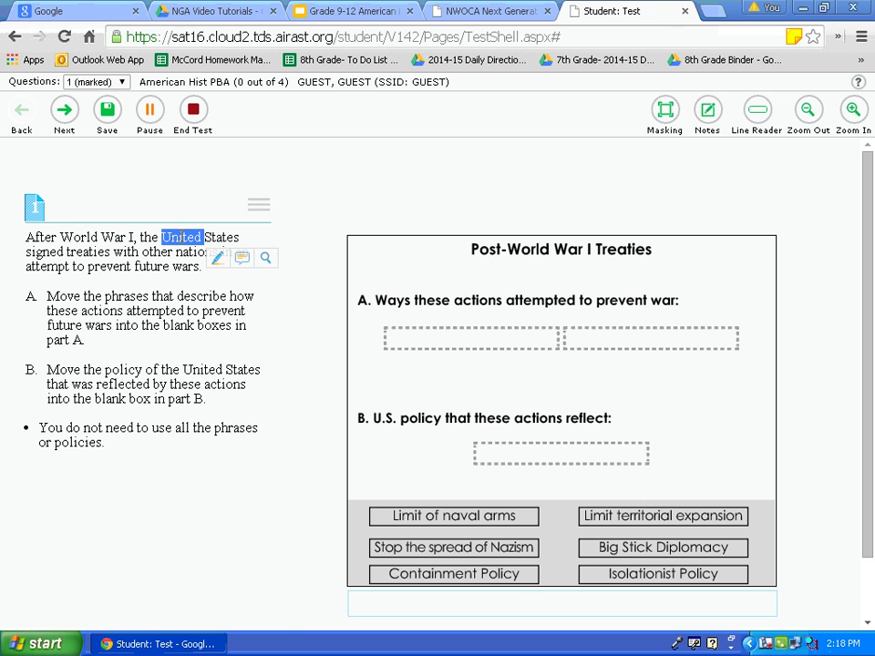
click(258, 210)
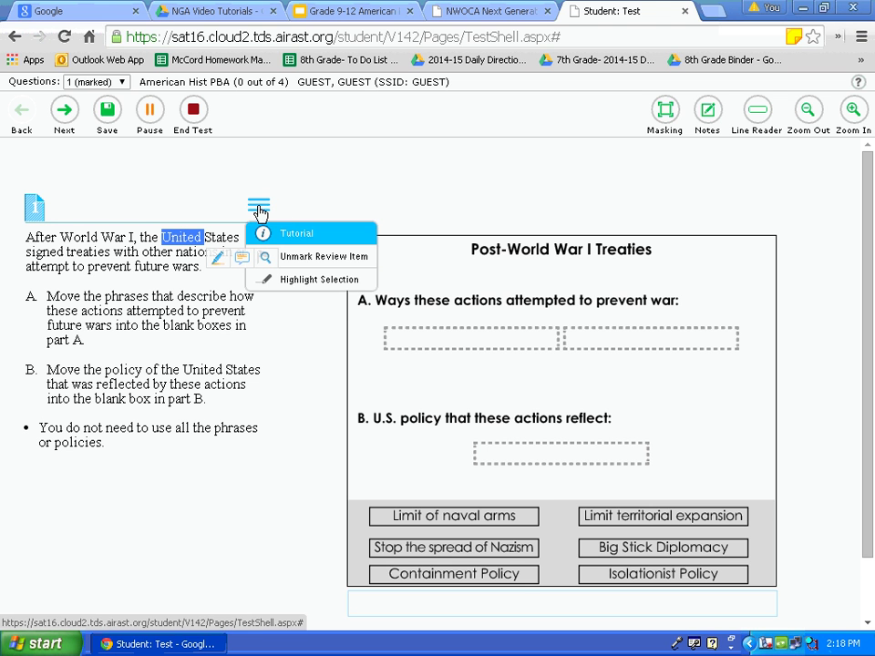
click(337, 288)
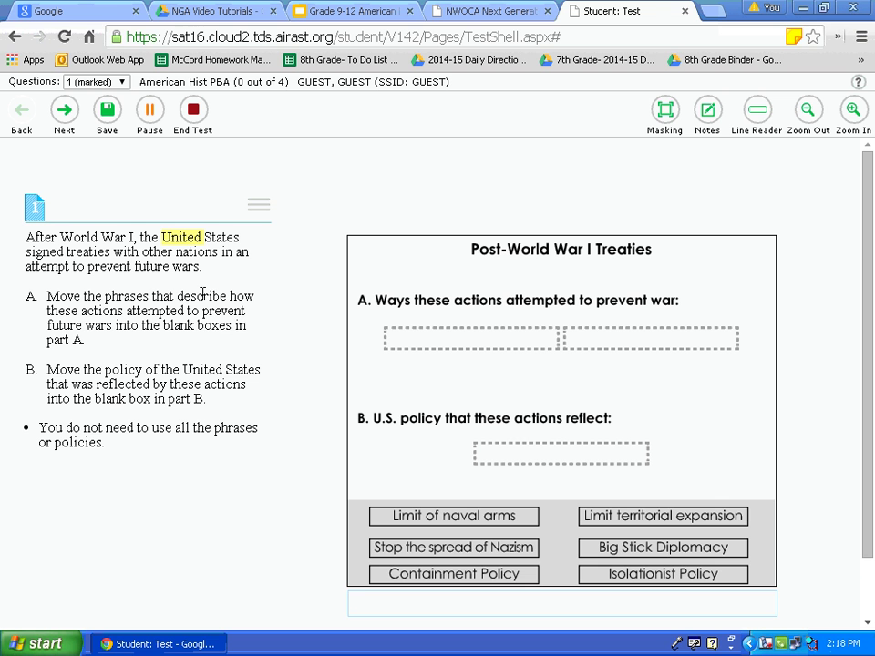
- Highlight the word "describe" in part A of question 1's text
double_click(201, 293)
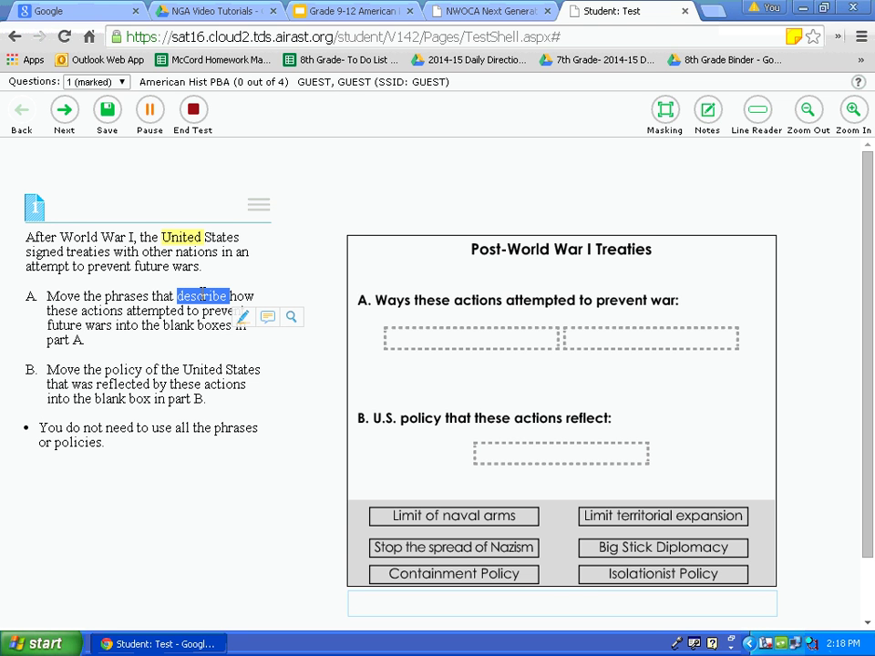
right_click(204, 300)
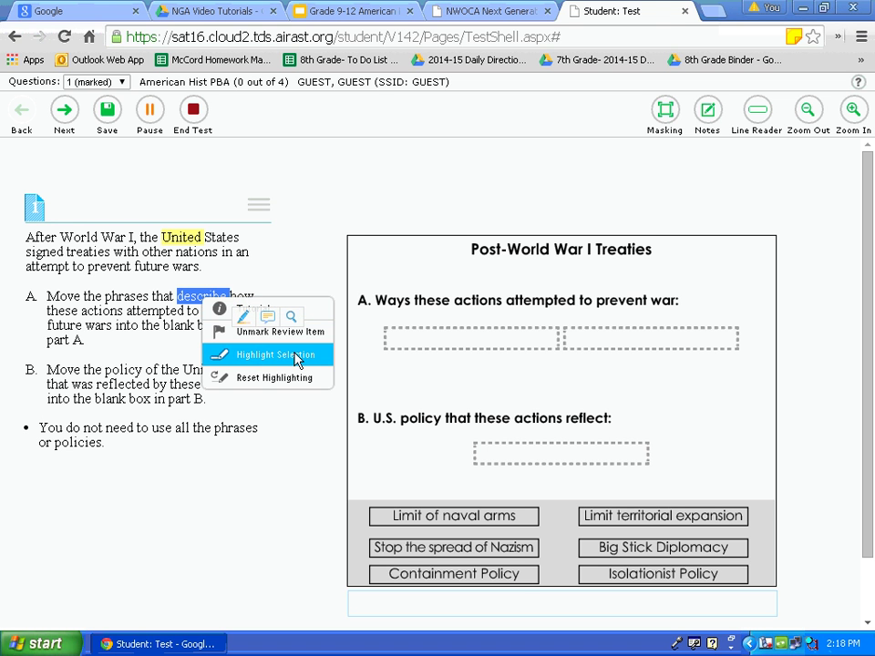
click(267, 357)
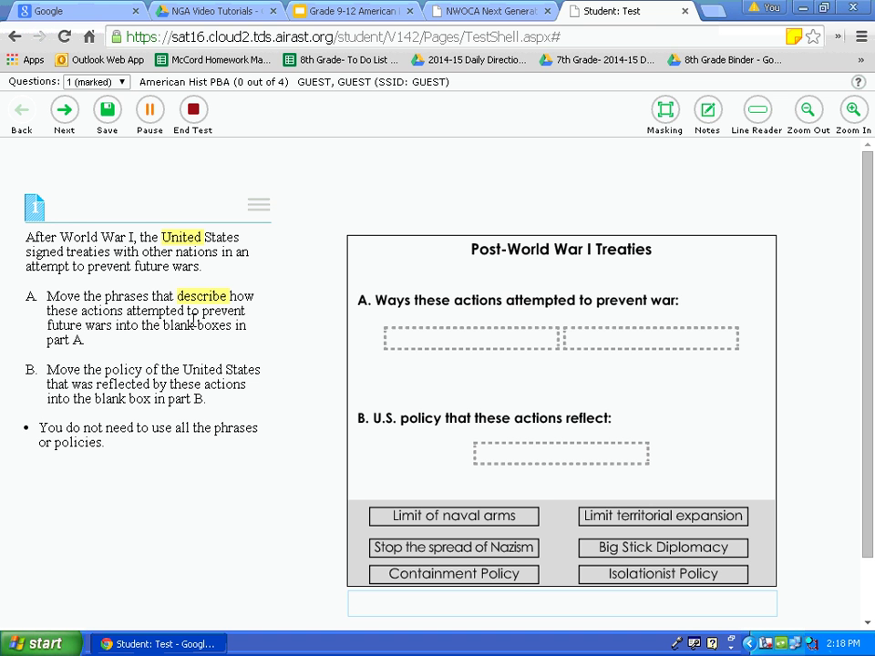
- Reset all highlighting in question 1's text
click(259, 209)
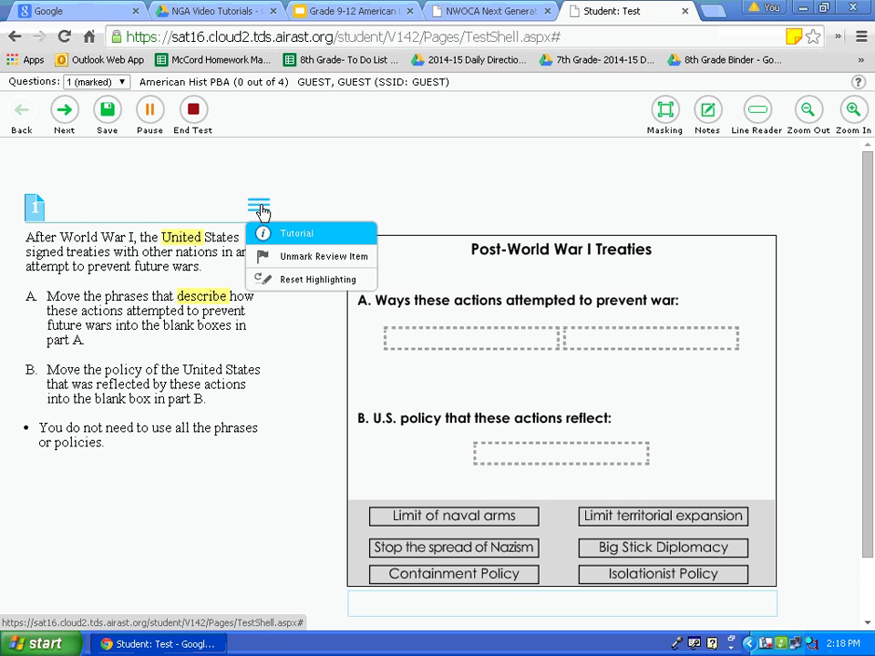
click(260, 209)
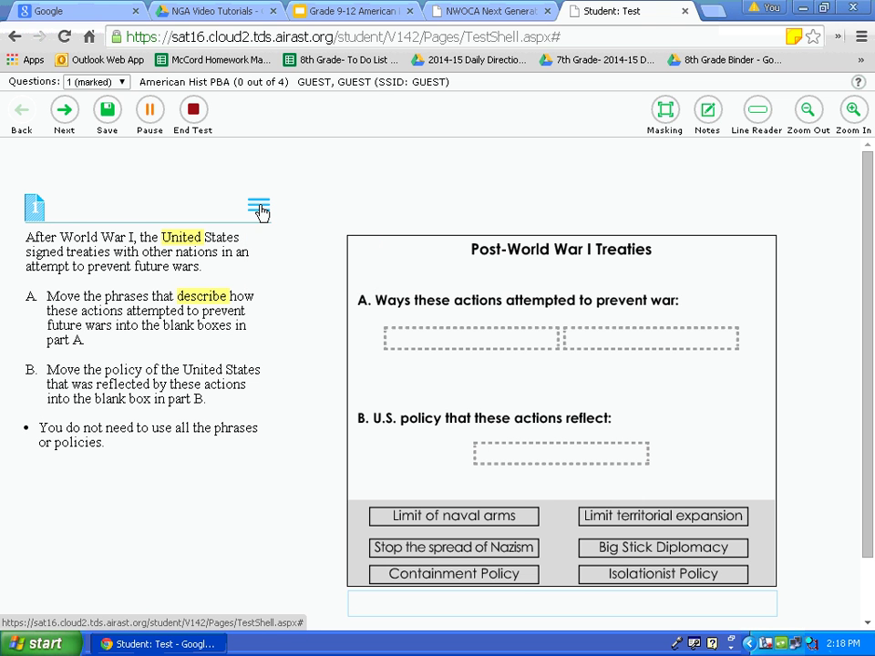
right_click(122, 345)
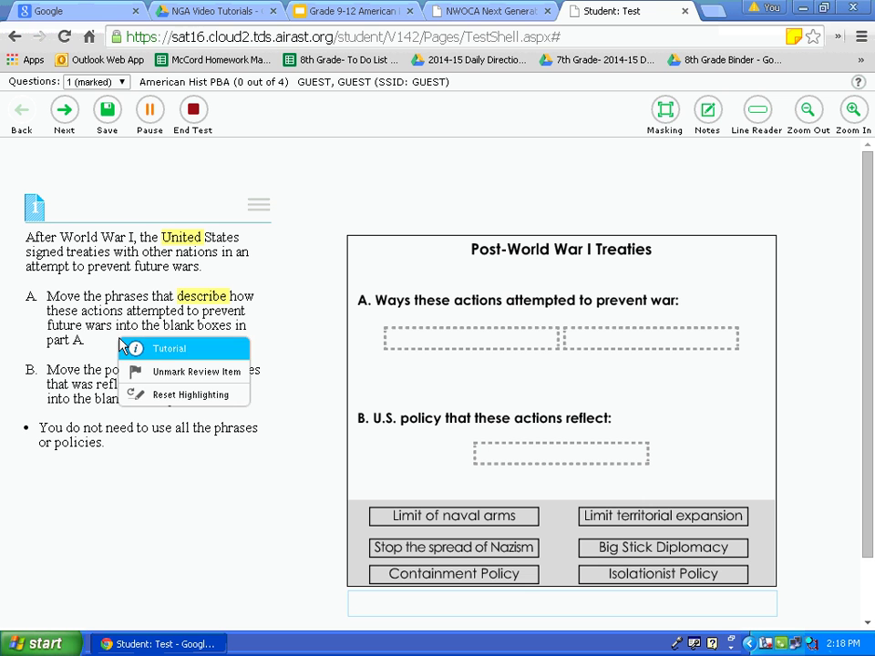
click(194, 395)
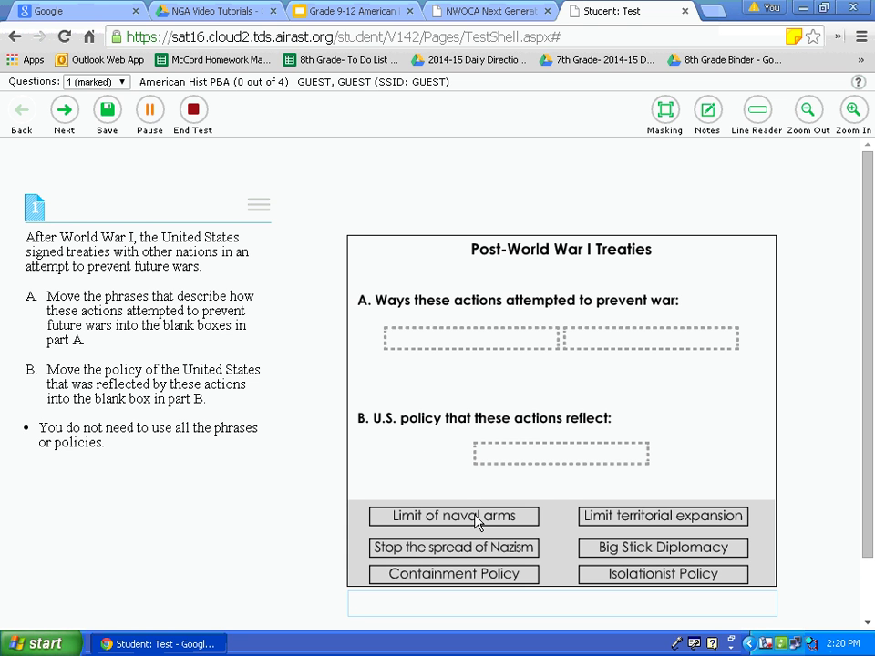
- Place "Limit territorial expansion" in part A's second blank box and "Isolationist Policy" in part B's blank box of question 1
mouse_move(474, 521)
mouse_down()
mouse_move(478, 481)
mouse_move(541, 472)
mouse_move(543, 461)
mouse_move(471, 361)
mouse_move(458, 526)
mouse_up()
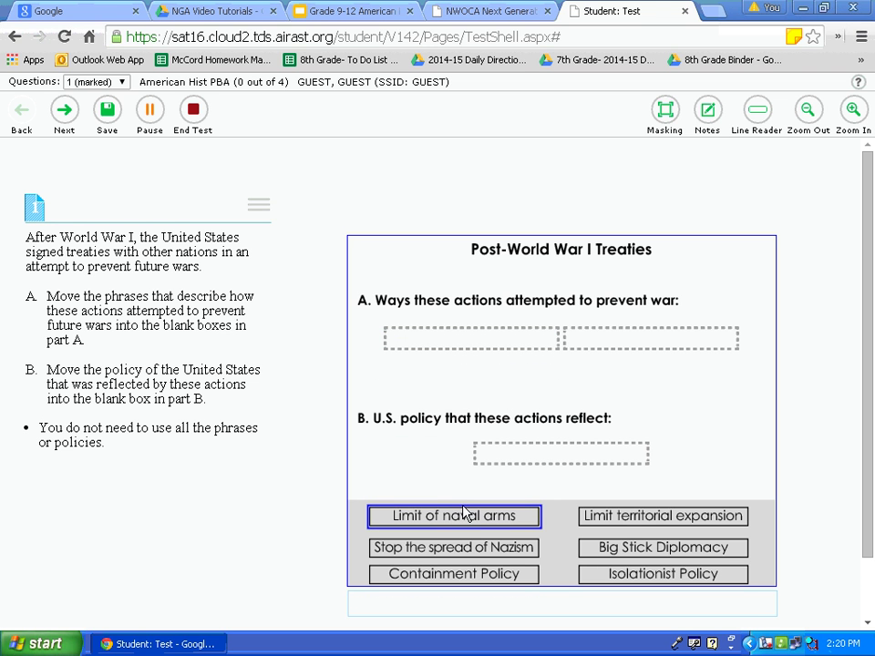
drag(623, 519, 652, 351)
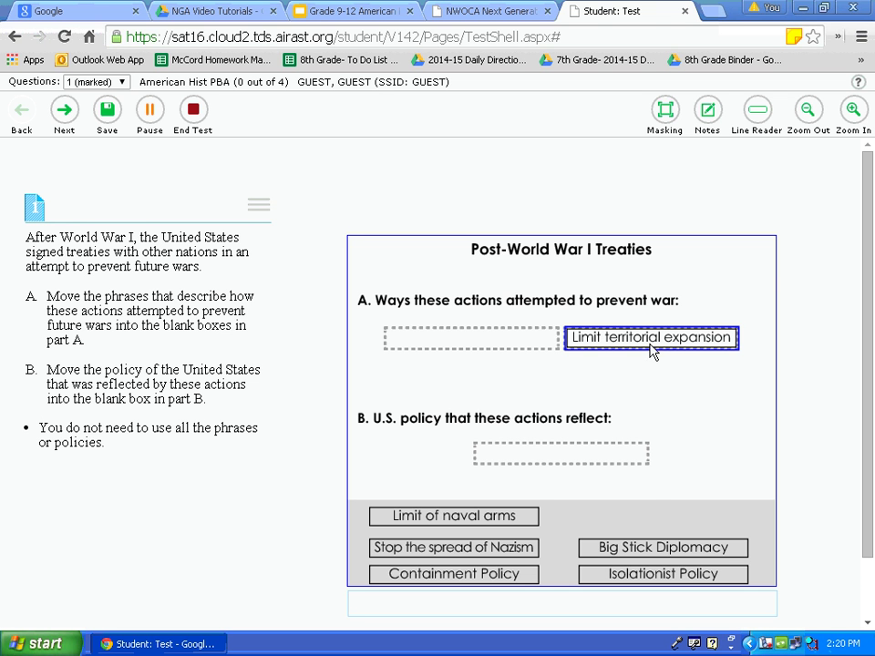
drag(657, 573, 566, 465)
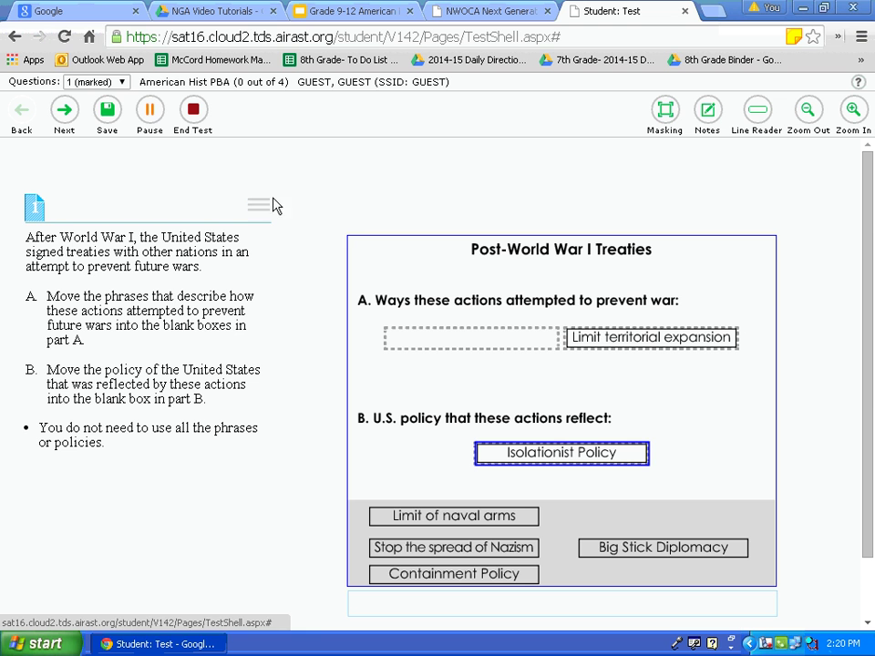
- Go to question 2, mark the first, third and fifth arguments Federalist and the second and fourth Anti-Federalist, and save the answer
click(64, 110)
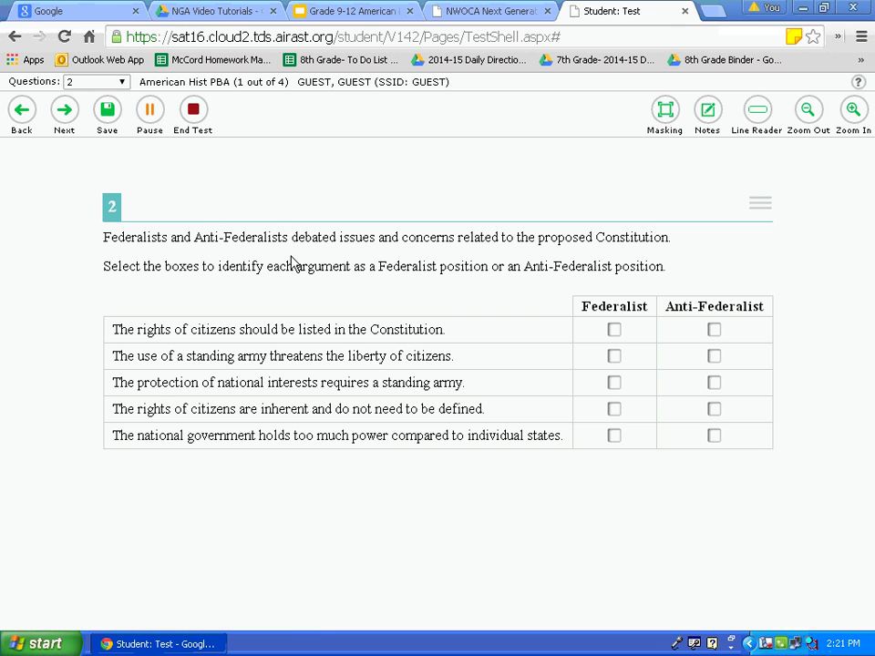
click(614, 331)
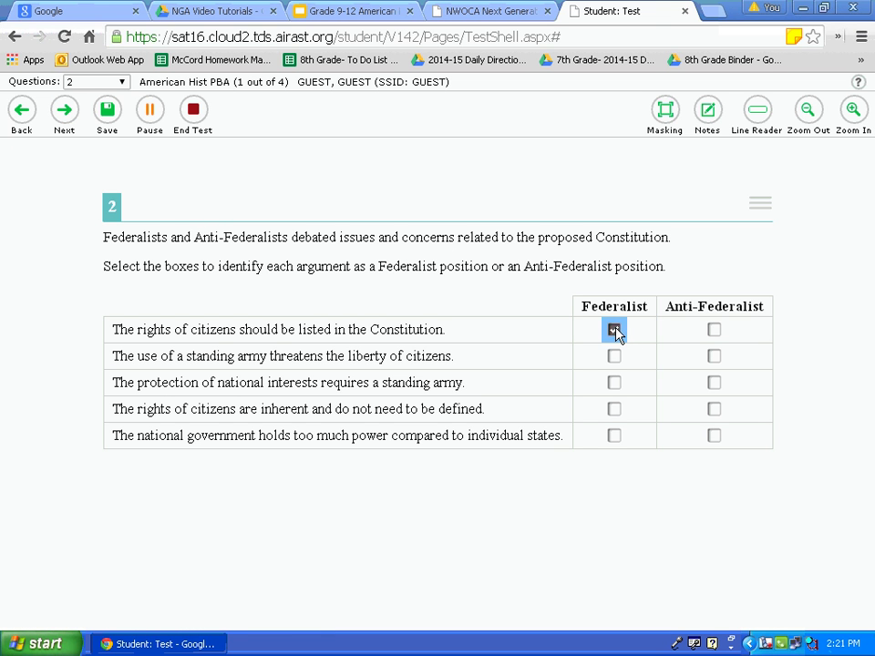
click(713, 357)
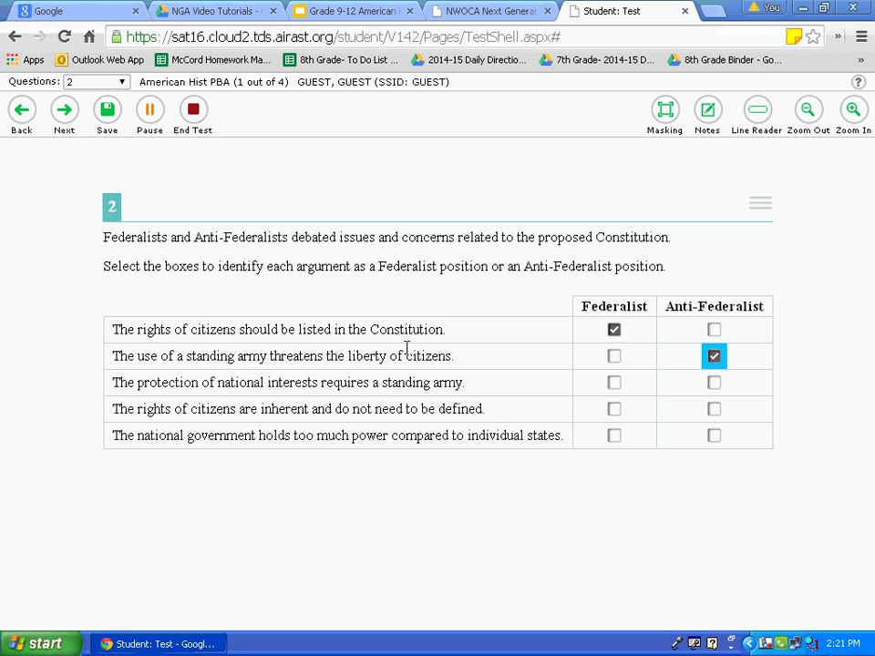
click(613, 356)
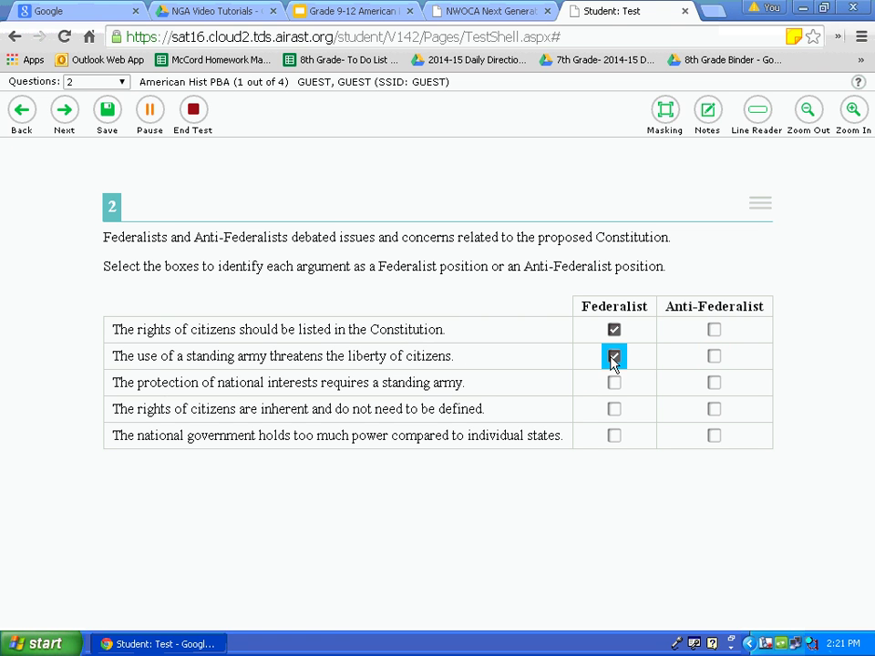
click(715, 361)
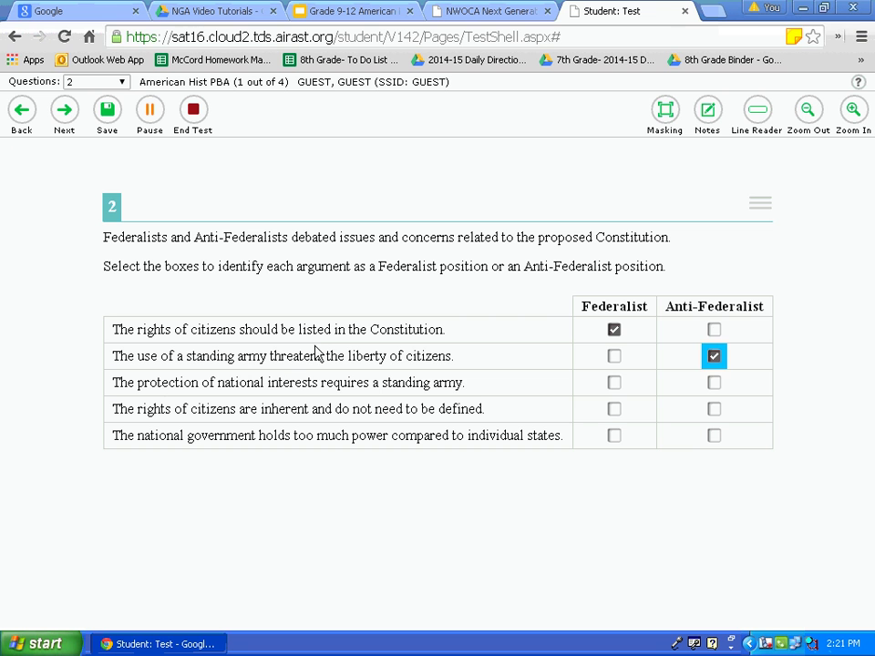
click(614, 383)
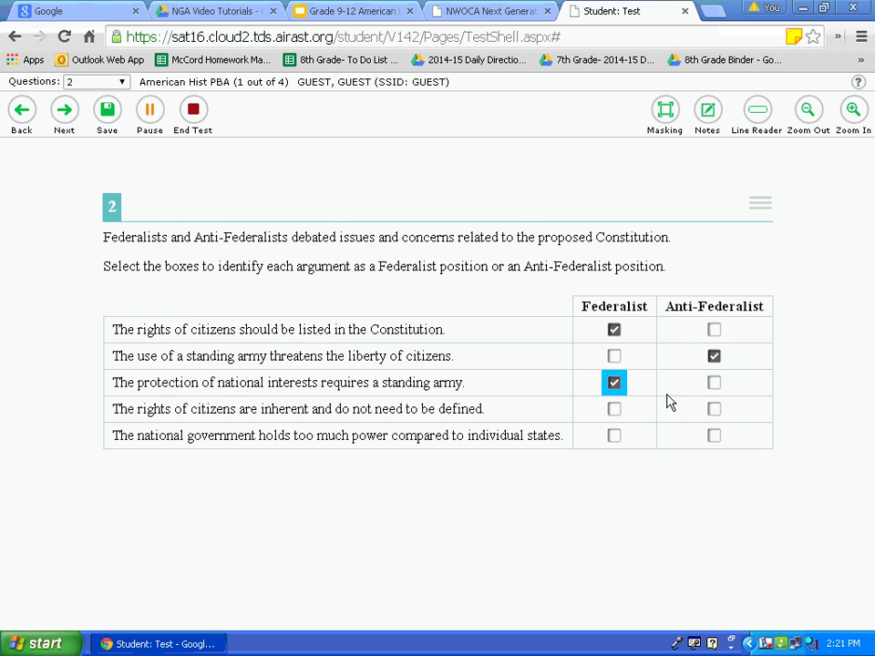
click(713, 409)
click(614, 436)
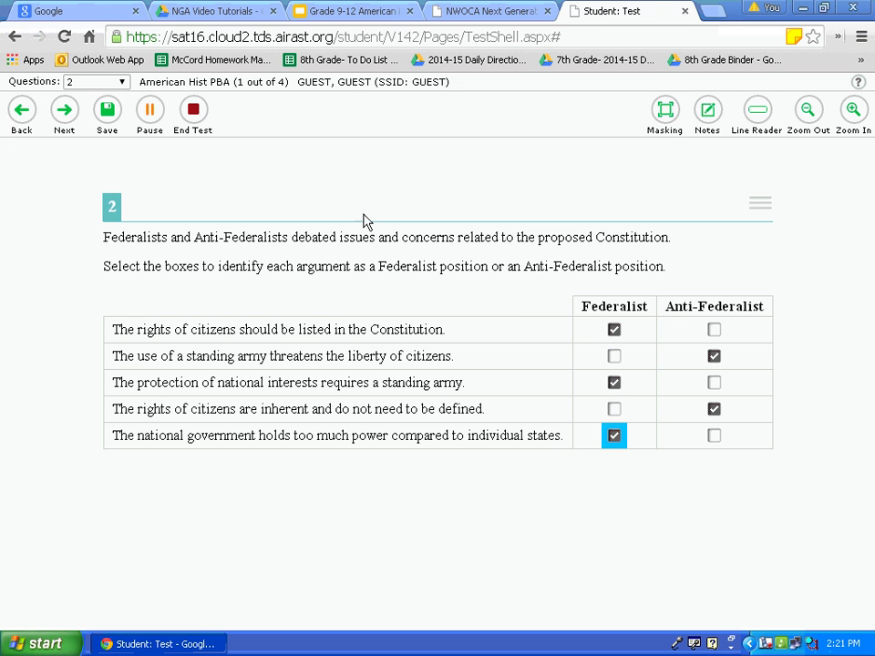
click(108, 113)
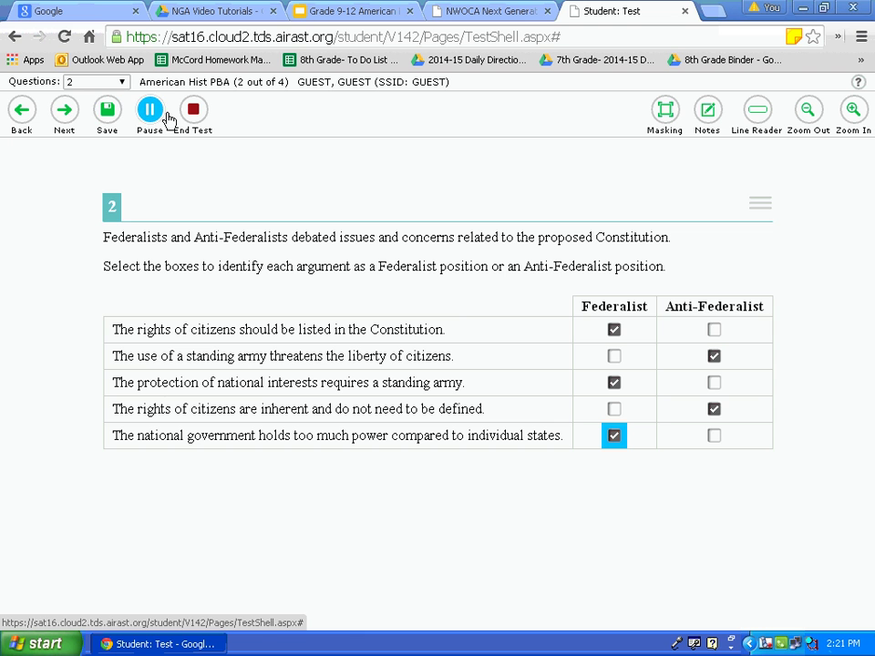
- Go to question 3 and enter "This is whear I will answer." in its answer space
click(62, 113)
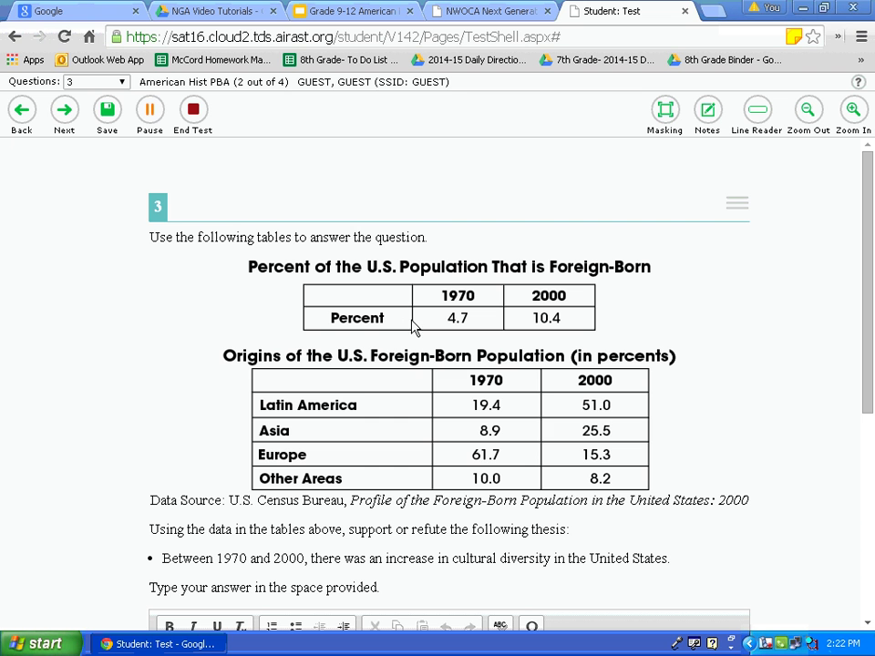
scroll(405, 332, down, 4)
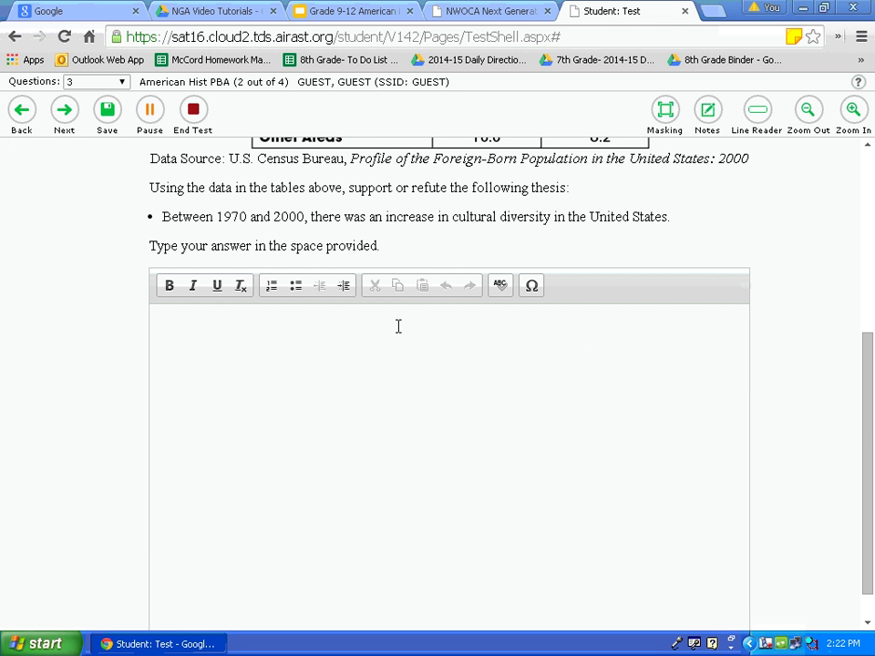
click(415, 320)
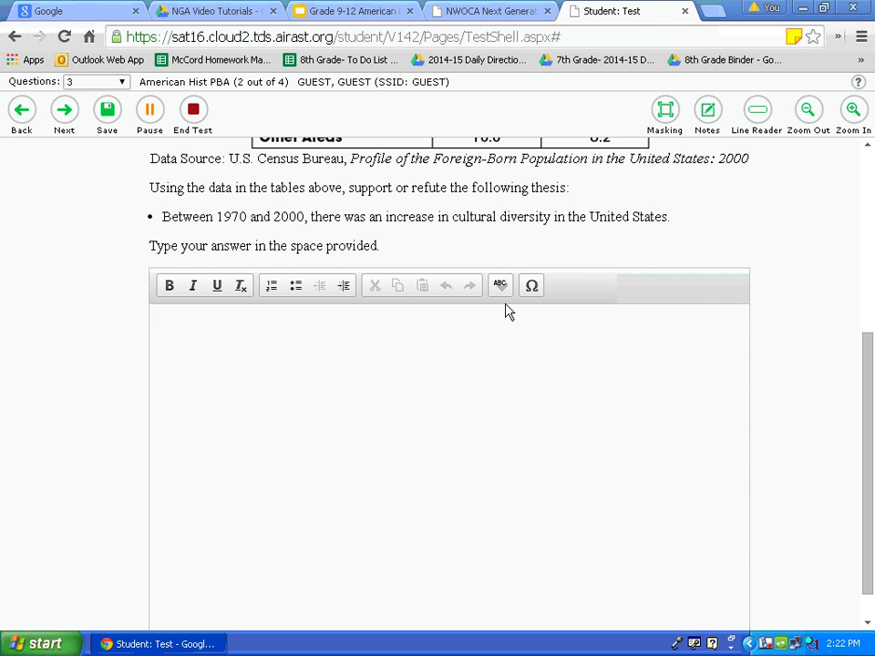
text(This is whear)
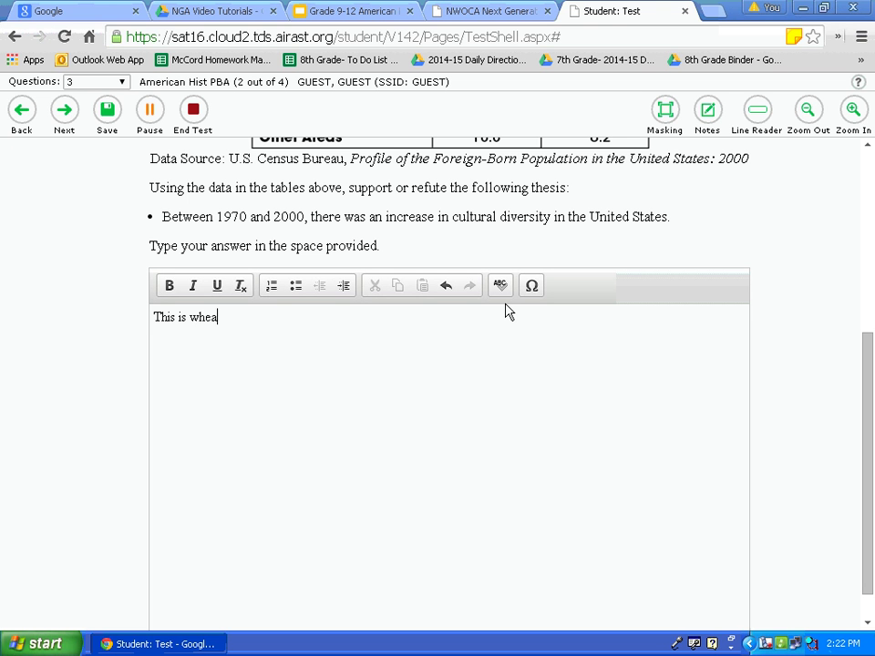
text(I will answer.)
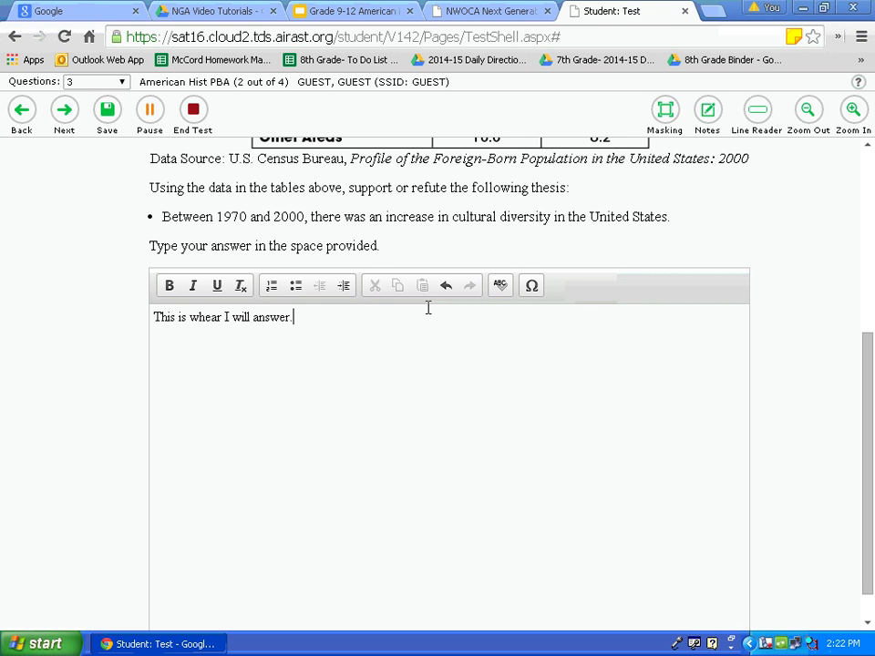
- Try bold, italic and underline on the word "answer" in the response, and remove its formatting
double_click(272, 316)
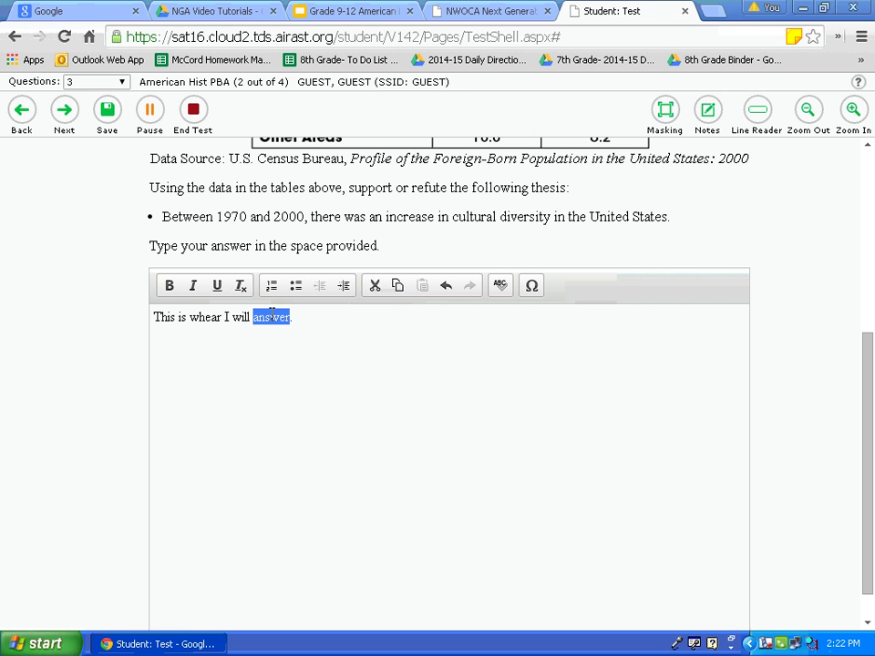
click(172, 288)
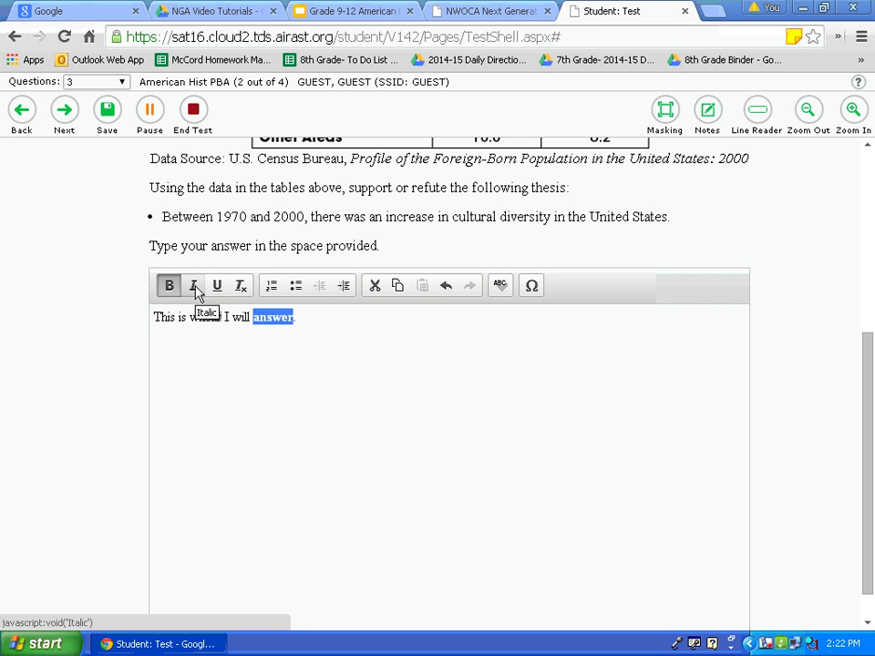
click(195, 289)
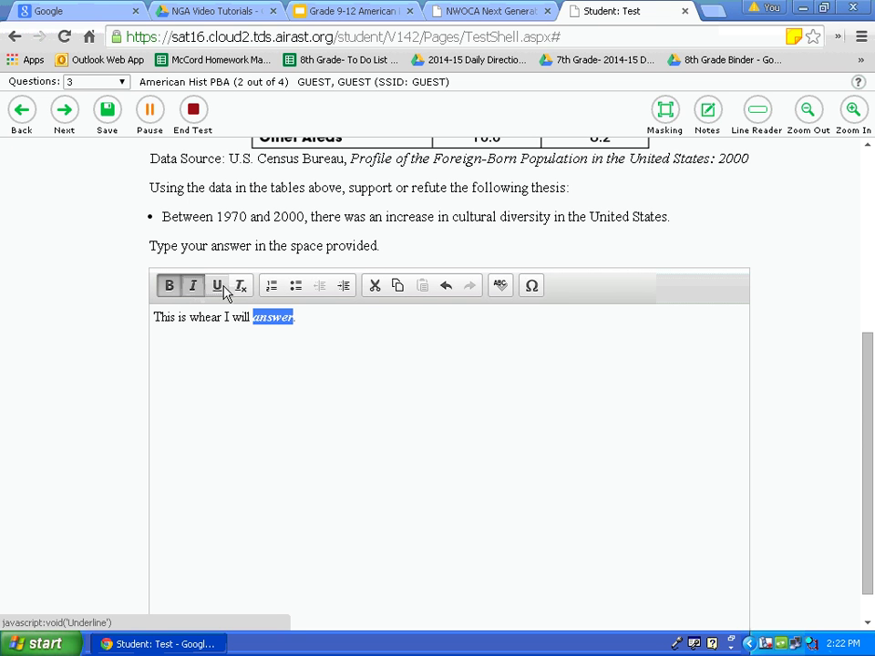
click(223, 288)
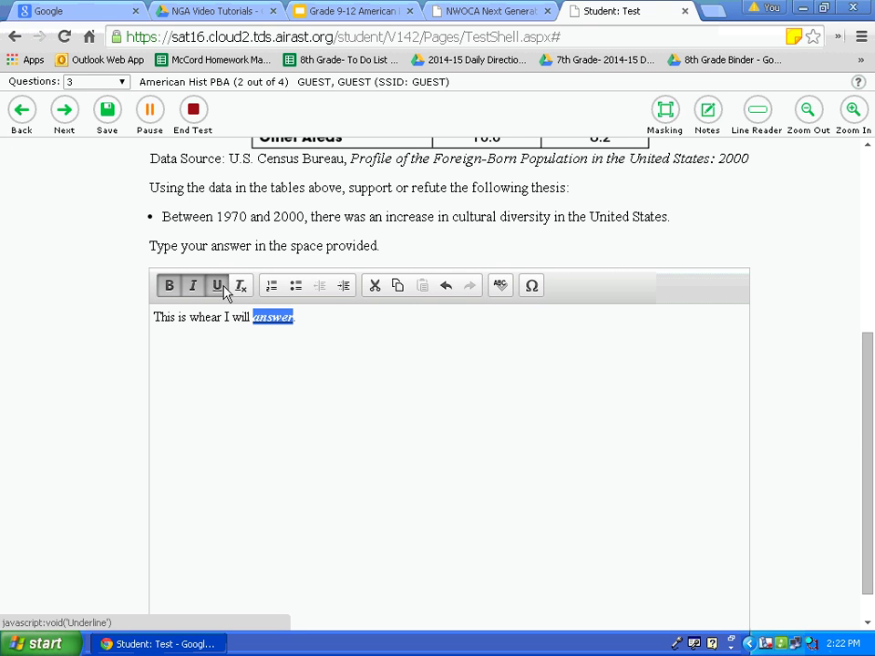
click(223, 289)
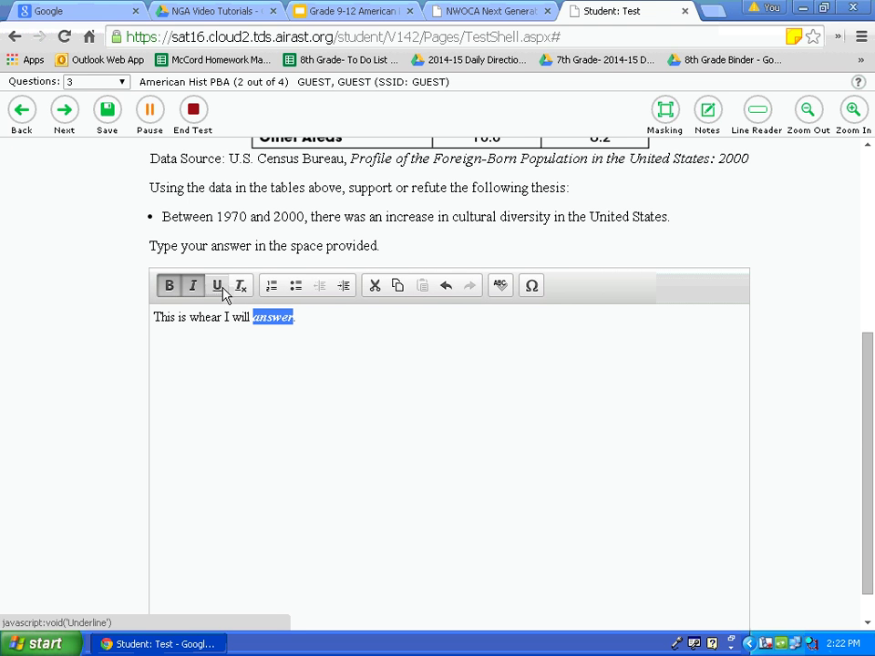
click(200, 299)
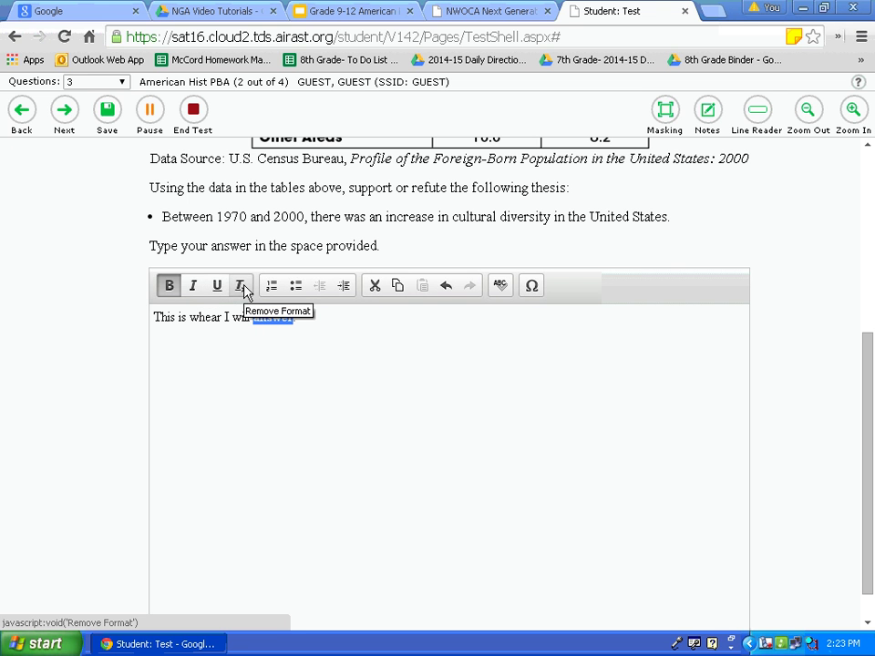
click(241, 286)
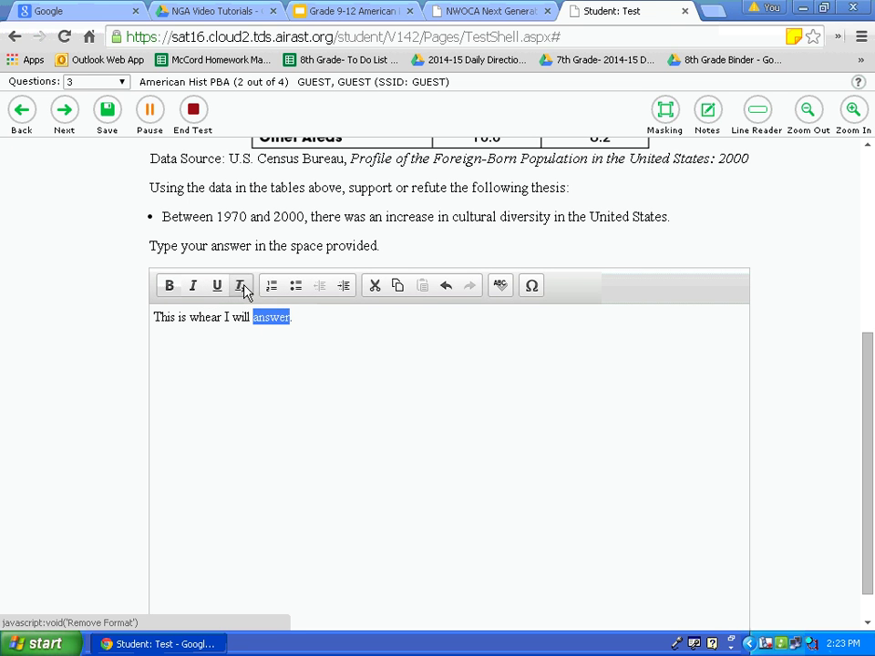
- Make the answer sentence a bulleted list item, change it to a numbered one, and increase its indent by three levels
click(295, 286)
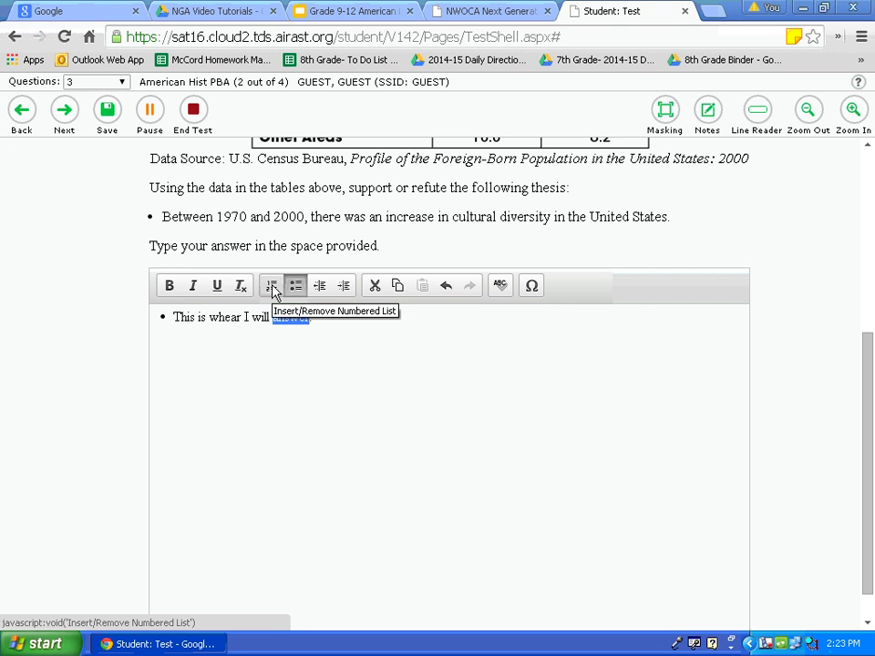
click(272, 286)
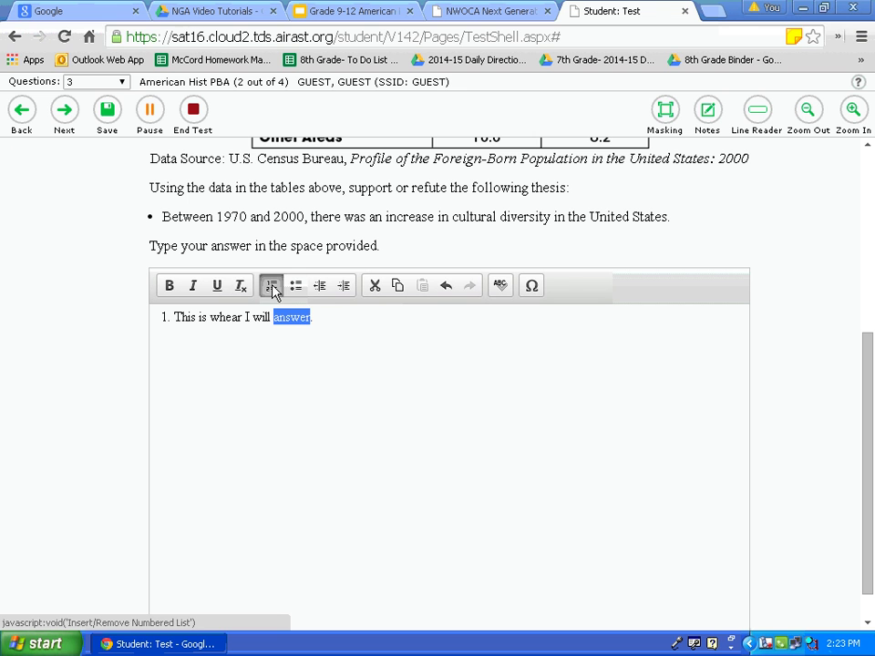
click(341, 288)
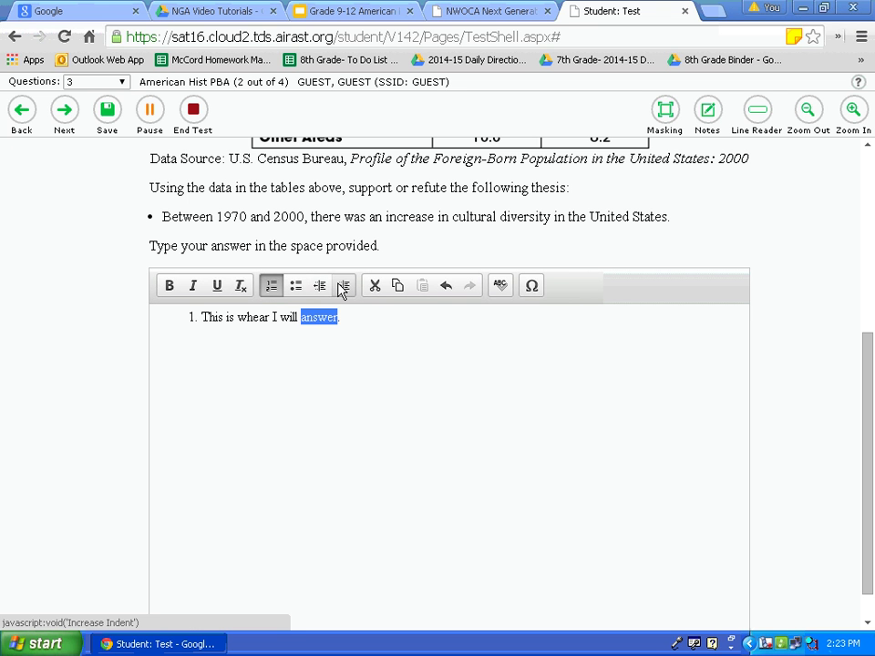
click(341, 288)
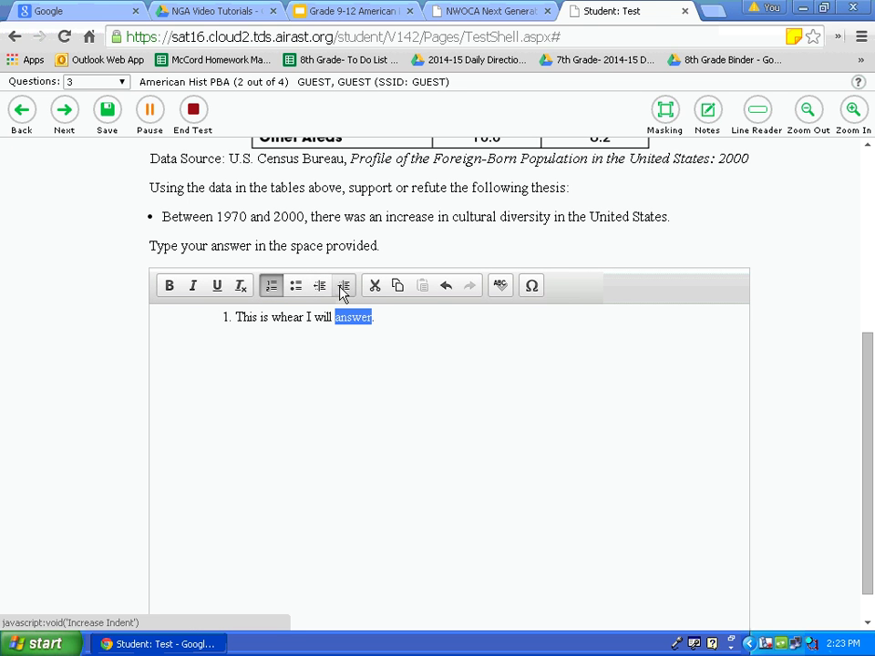
click(343, 291)
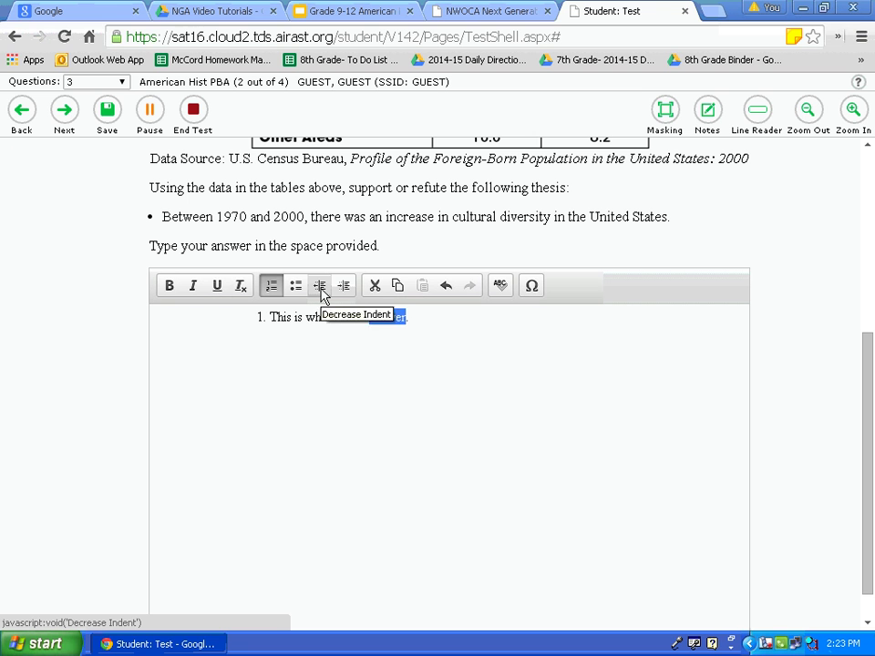
- Decrease the indent of the numbered answer sentence by three levels
click(321, 293)
click(321, 294)
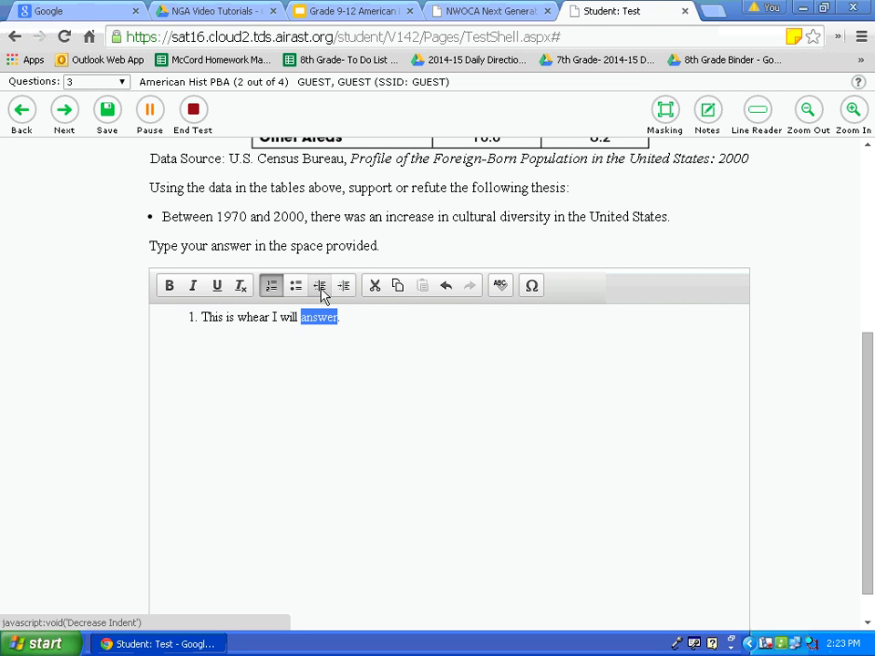
click(321, 293)
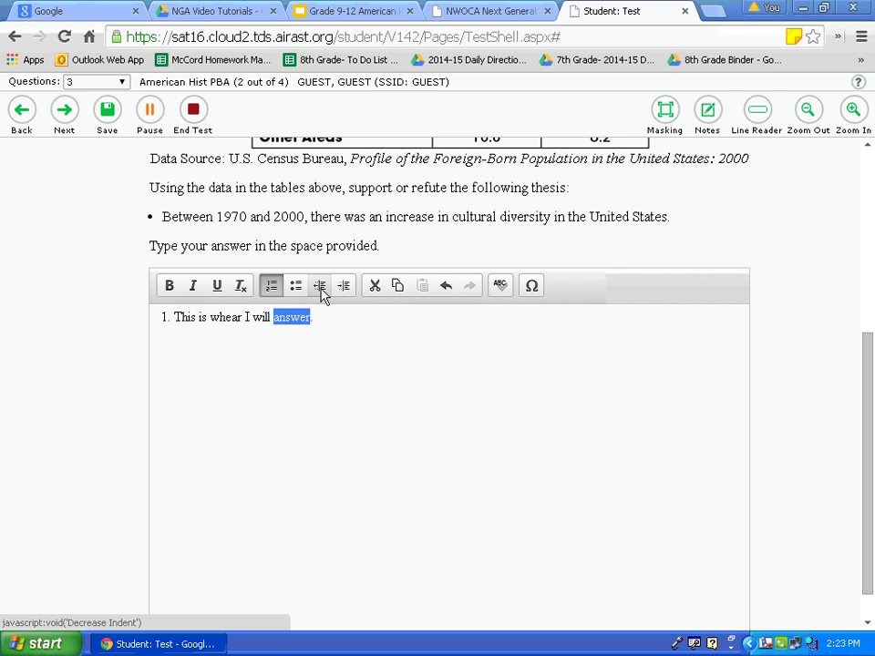
- Cut the word "answer" from the response, undo and redo the cut, and undo it once more
click(375, 286)
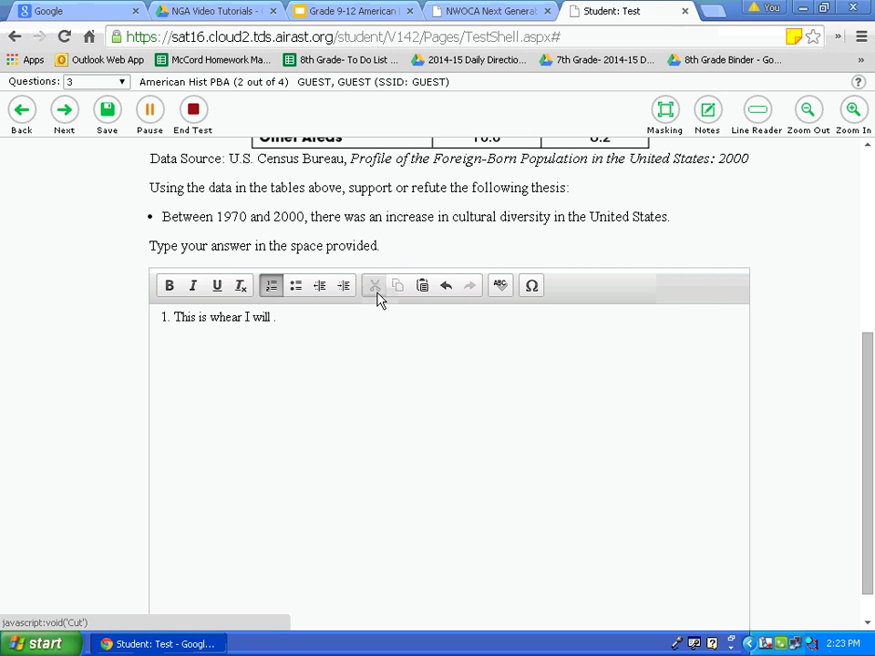
click(446, 287)
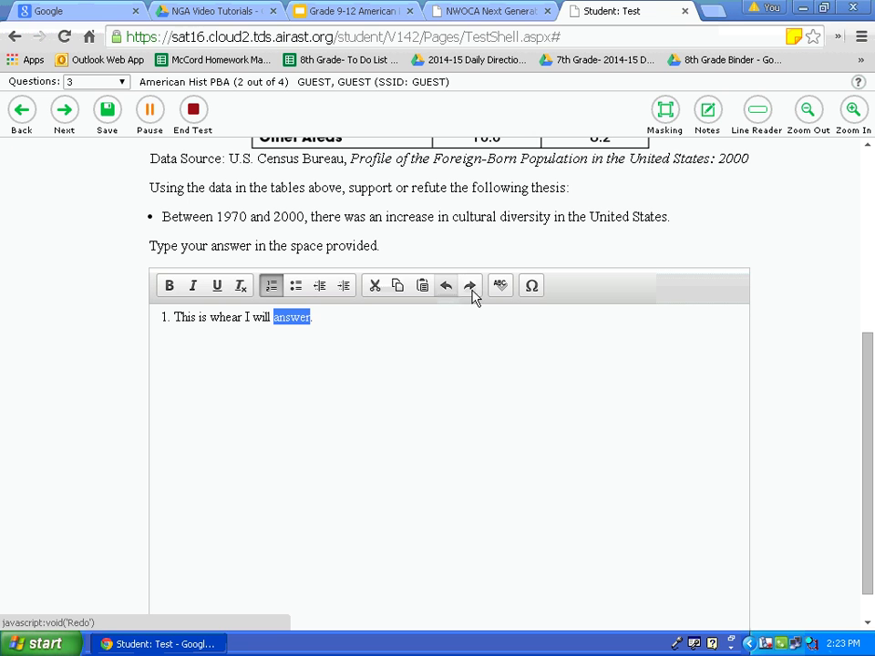
click(475, 289)
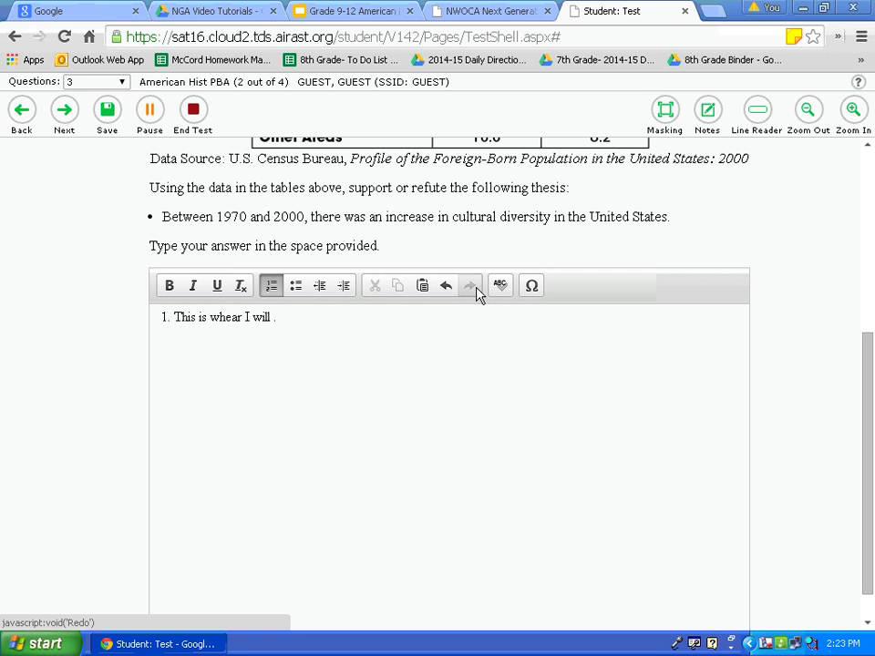
click(447, 287)
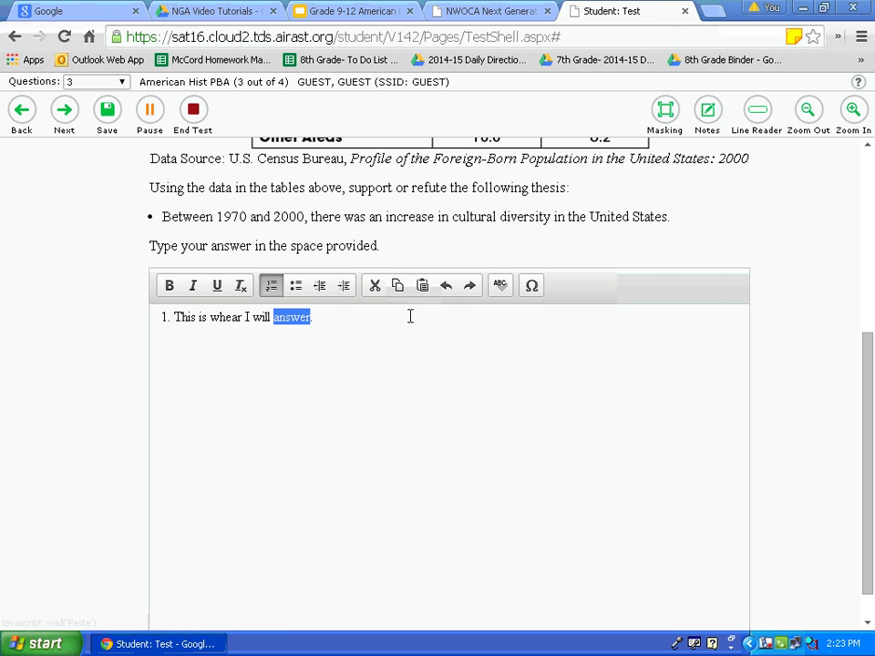
- Spell-check the answer sentence, replace "whear" with "where", and end the spell check
click(400, 315)
key(ctrl+a)
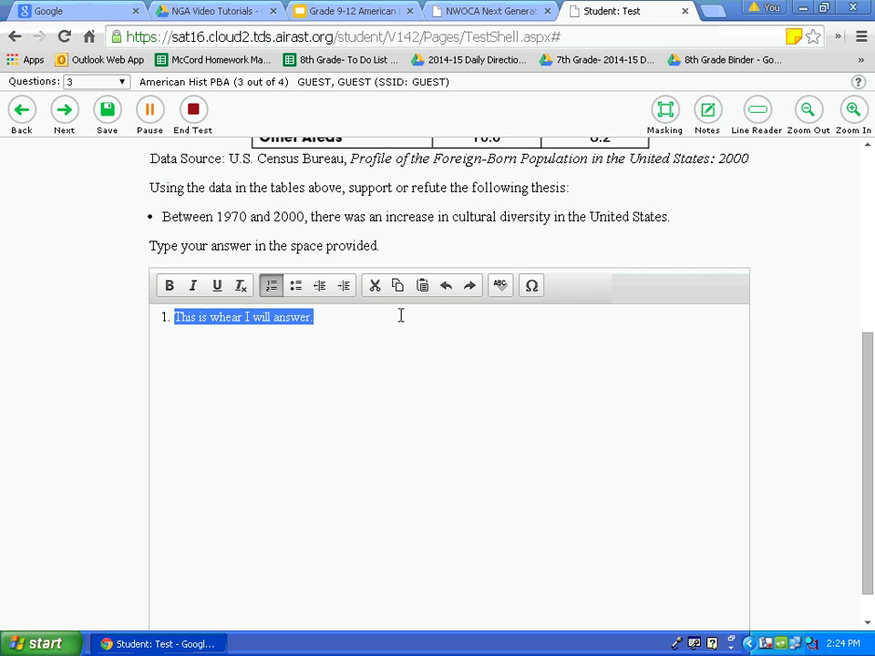
click(383, 316)
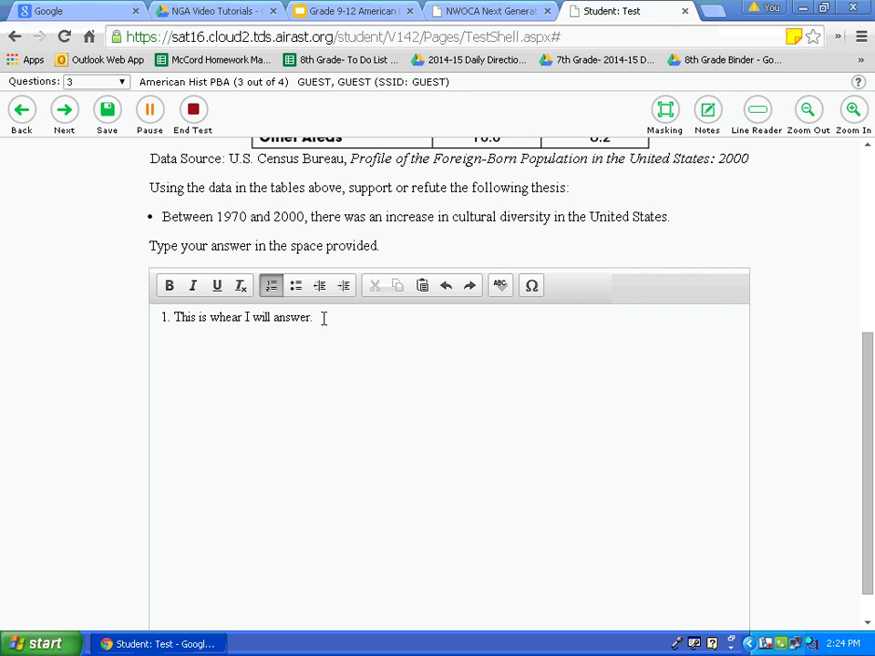
drag(324, 317, 166, 314)
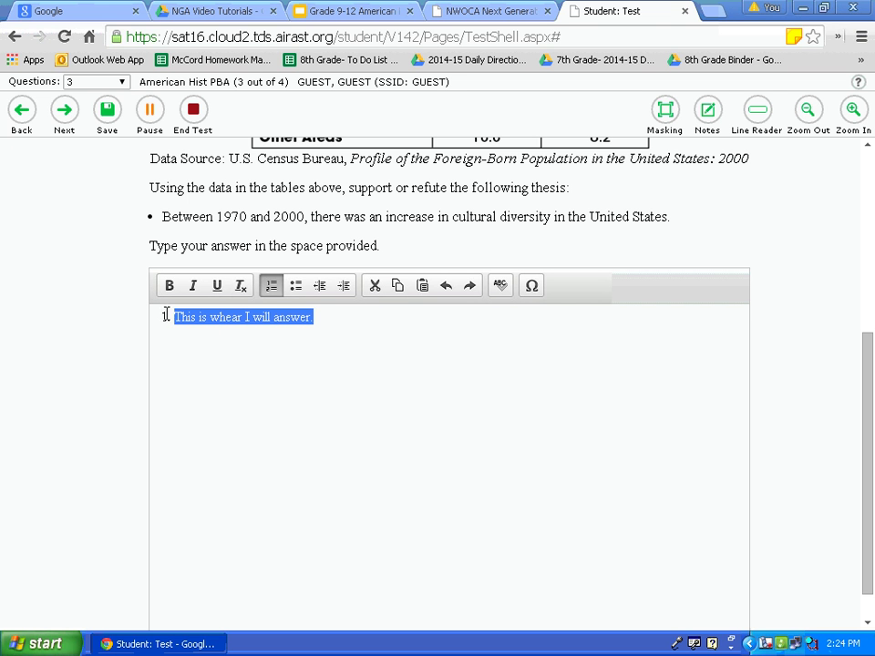
click(501, 286)
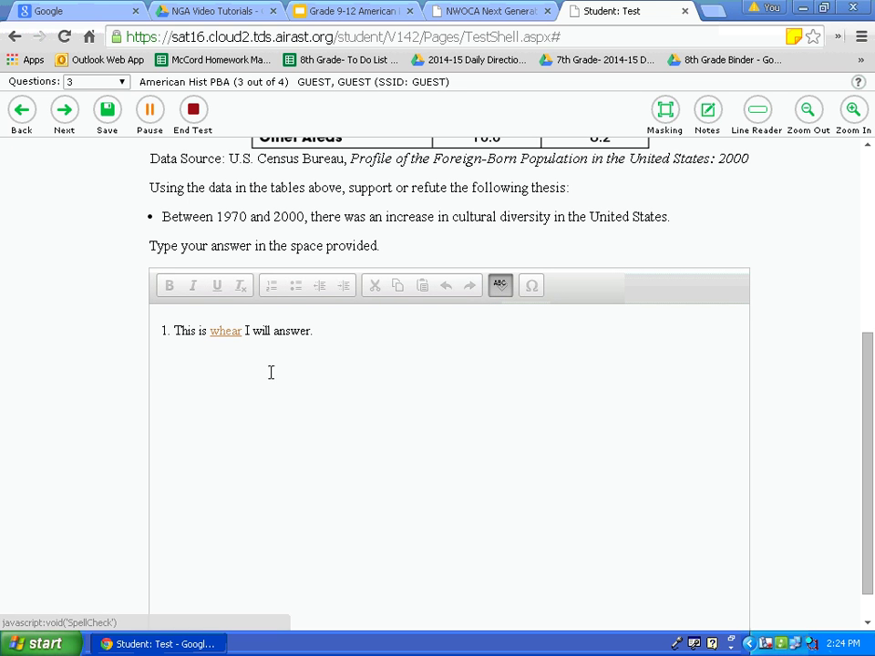
click(228, 333)
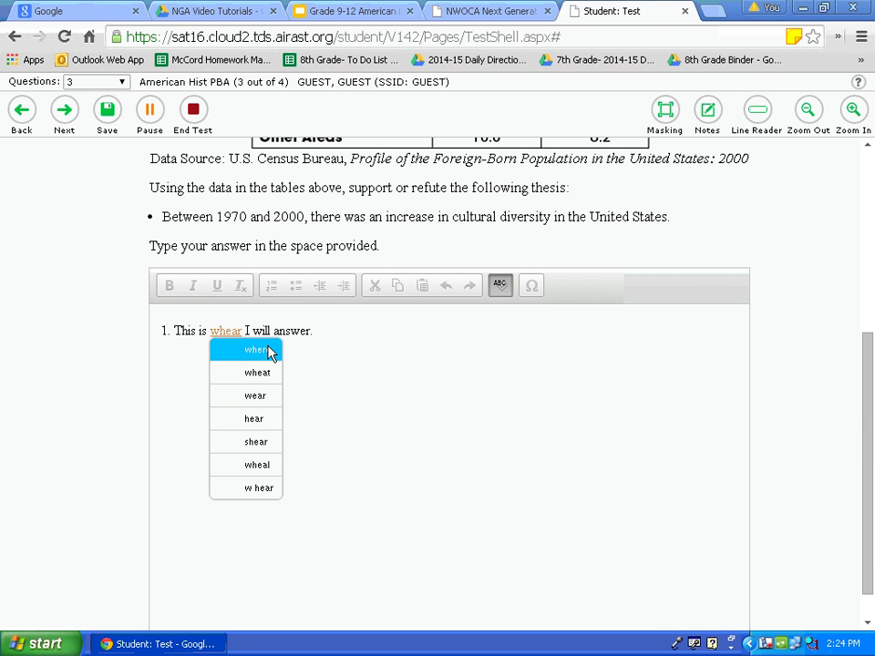
click(268, 351)
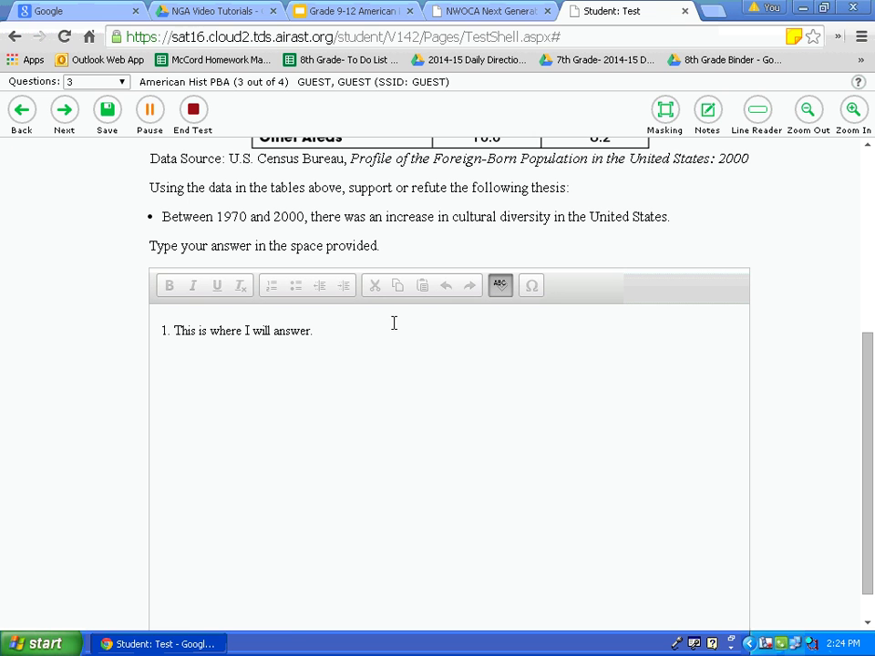
click(504, 288)
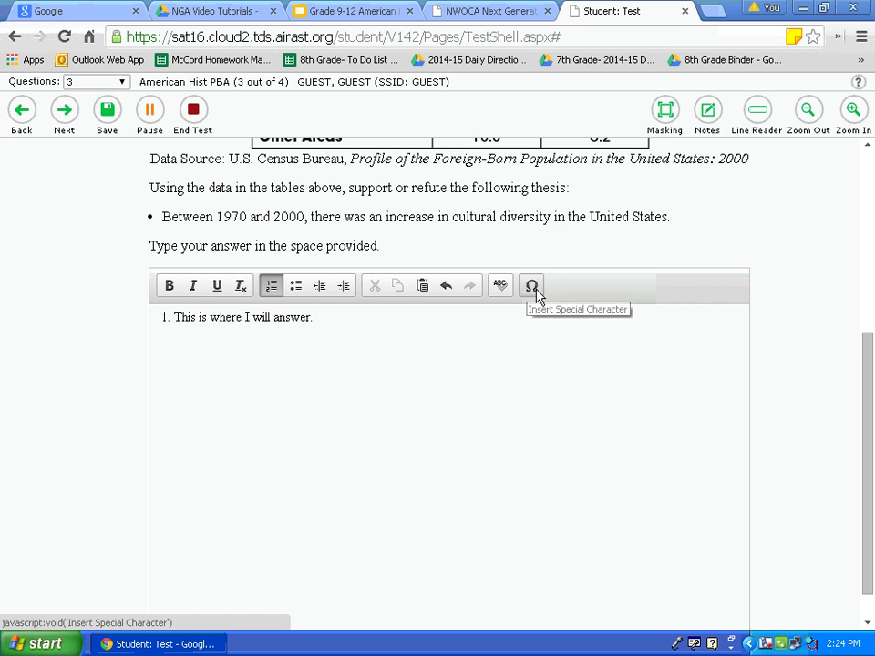
- View the special characters available for the response and close the selection without inserting one
click(534, 288)
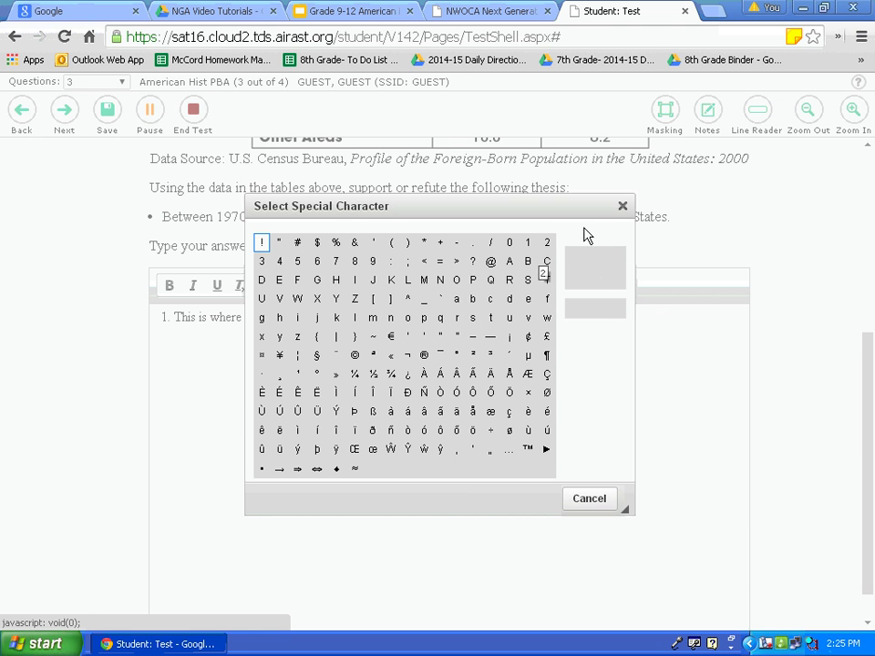
click(622, 207)
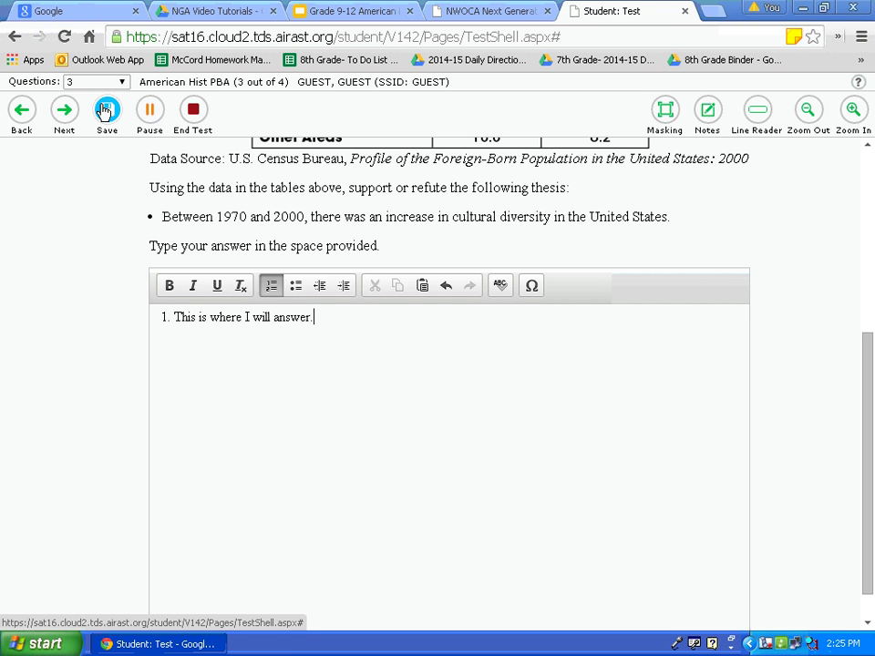
- Go on to question 4 and return to question 1, which is marked for review
click(67, 110)
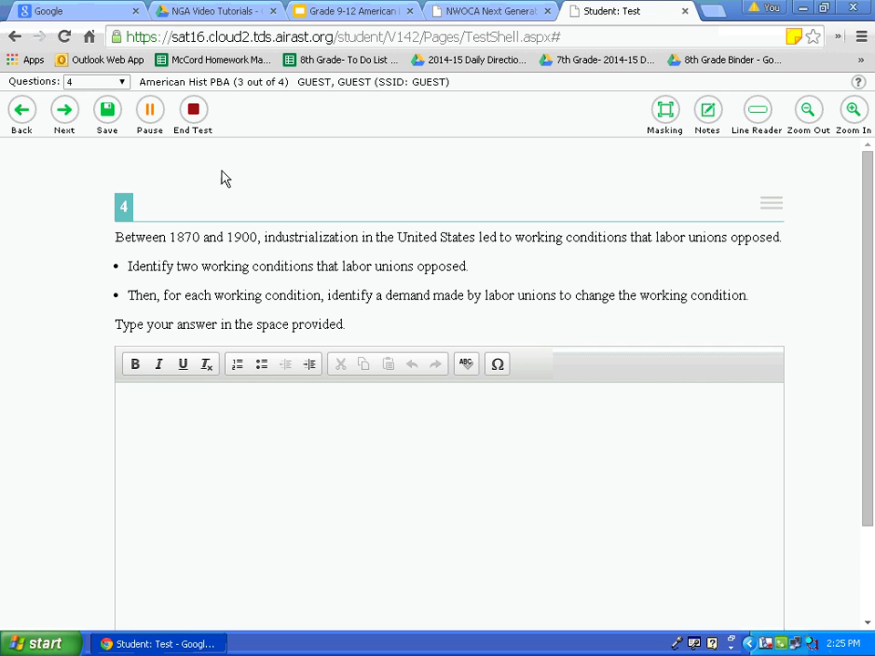
click(122, 84)
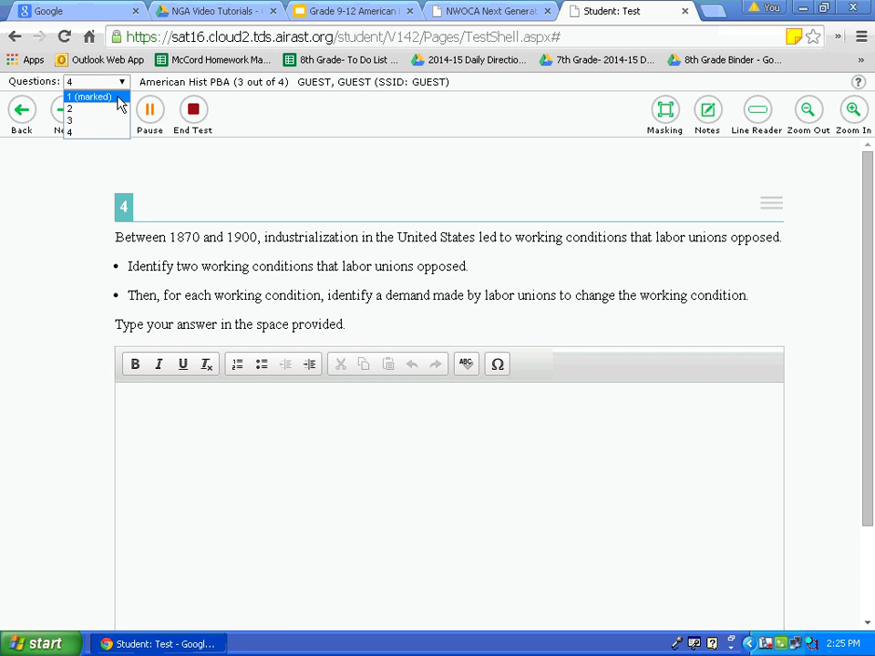
click(118, 96)
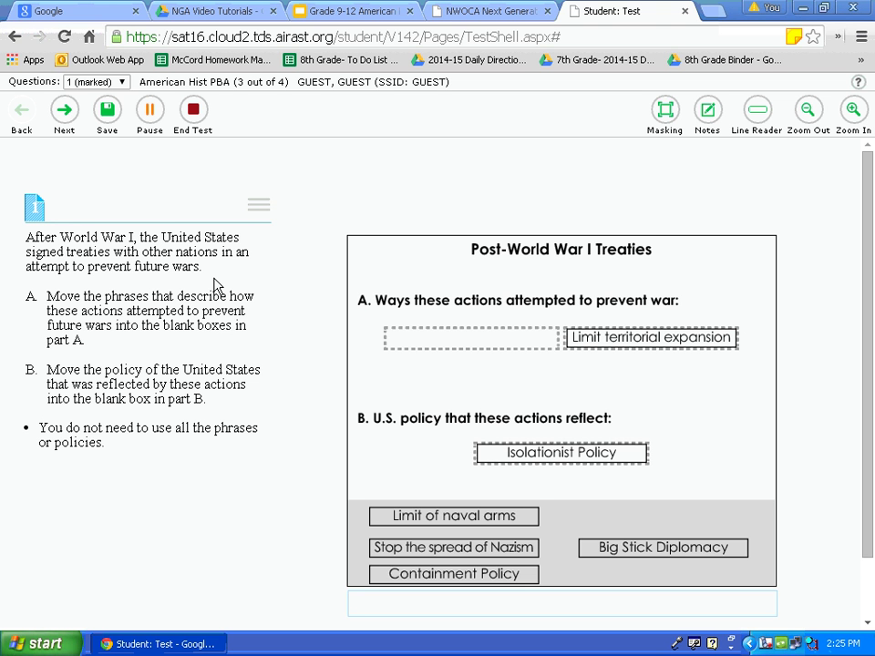
- From the NWOCA page, open the Online Field Test Portal and sign in to a guest session as a grade 10 student
click(519, 13)
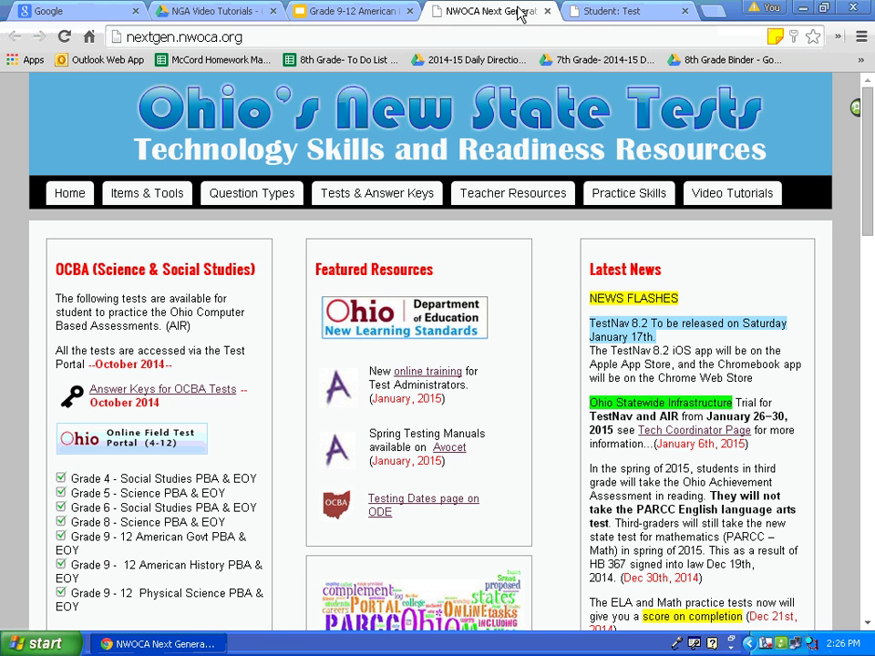
click(168, 439)
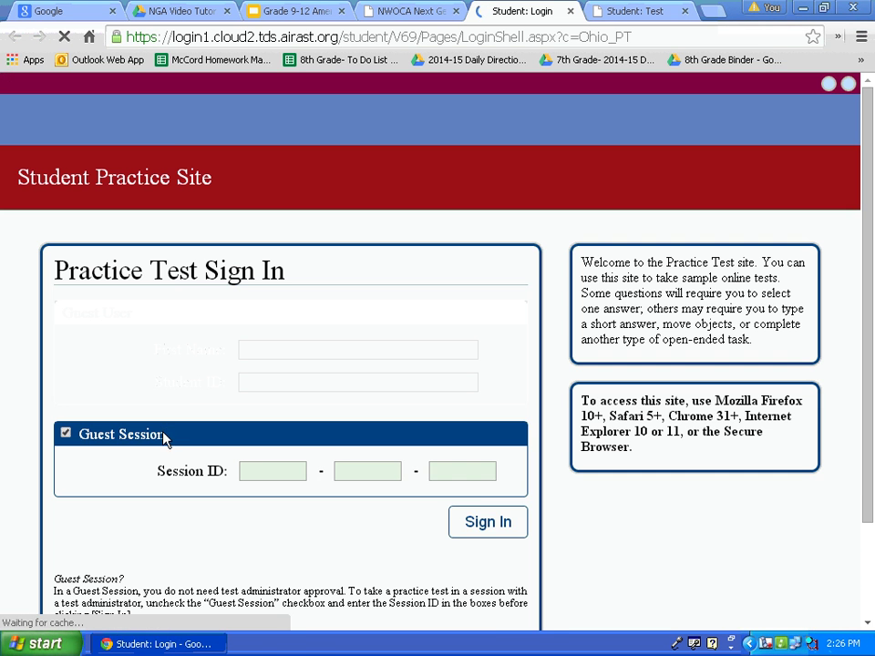
click(490, 521)
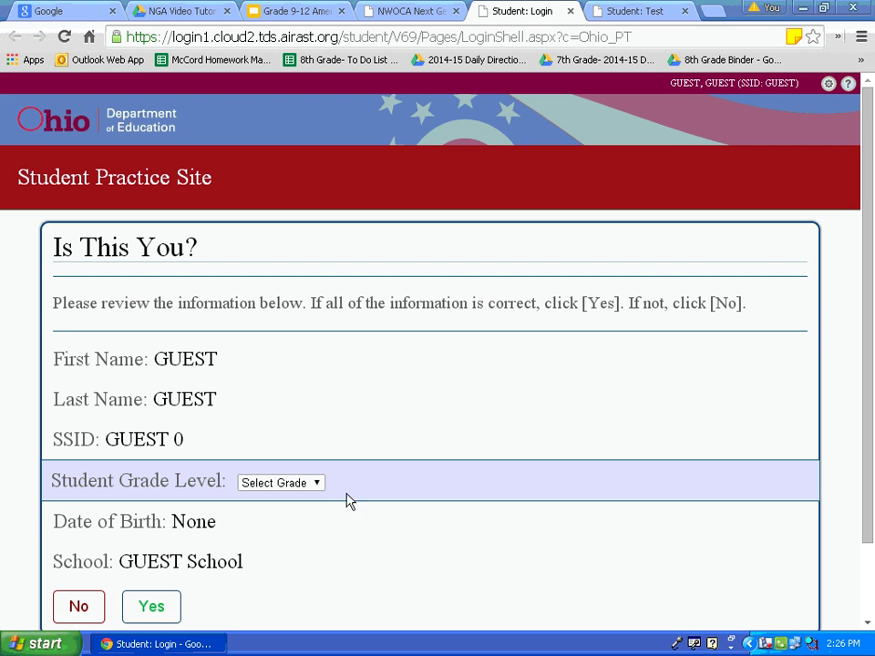
click(311, 489)
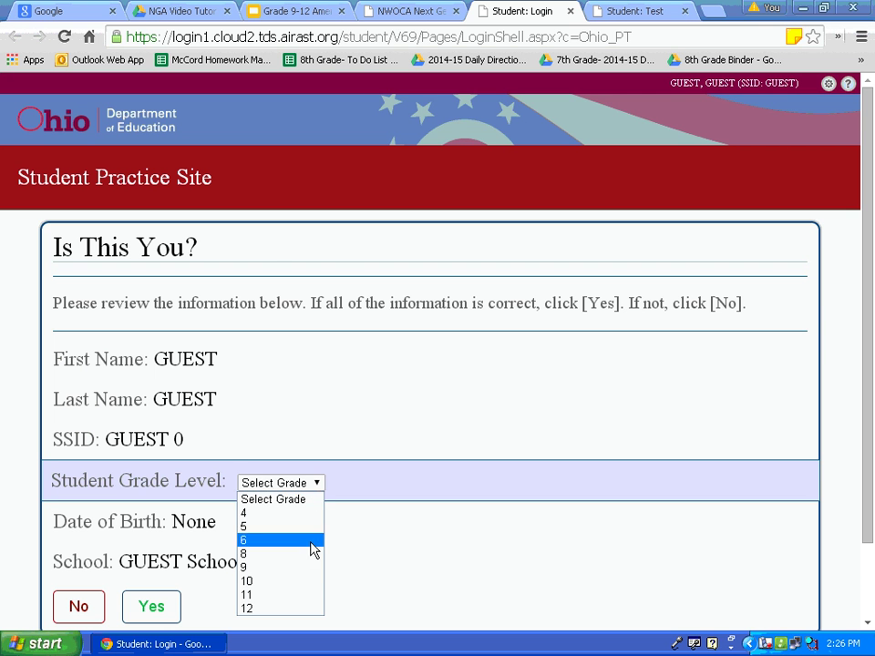
click(311, 581)
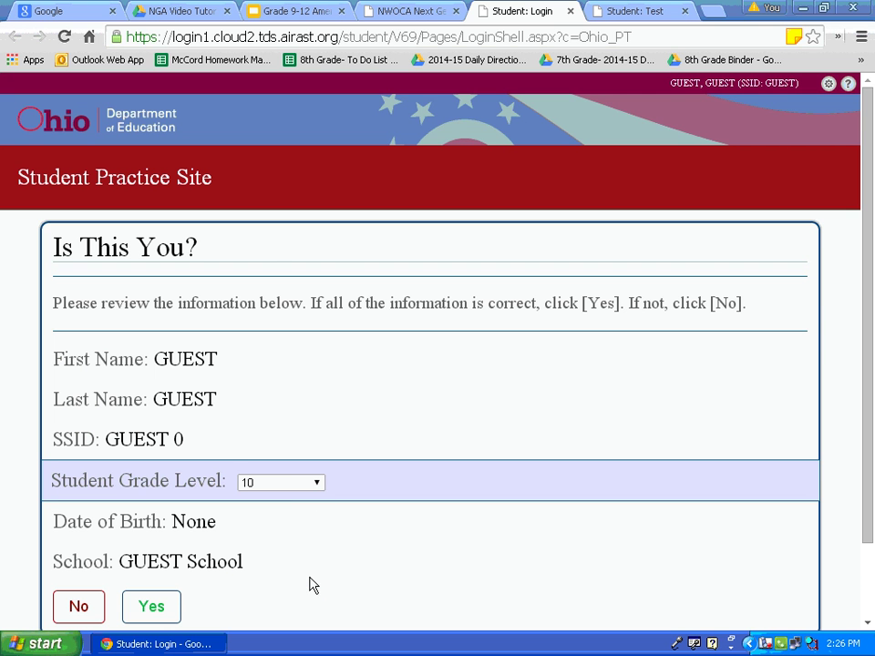
click(165, 603)
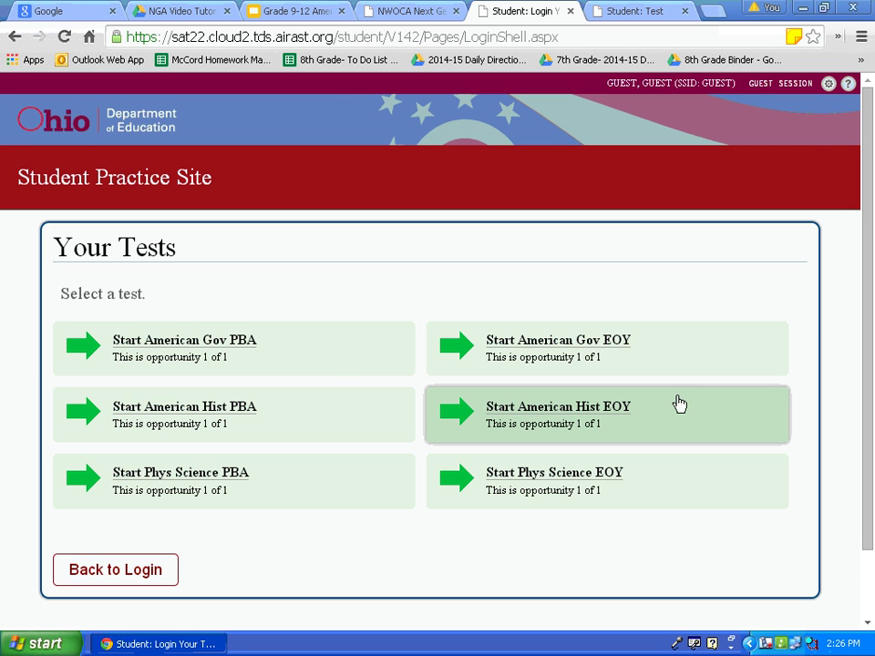
- Choose the American Hist EOY test and apply the settings Masking On and Reverse Contrast
click(684, 408)
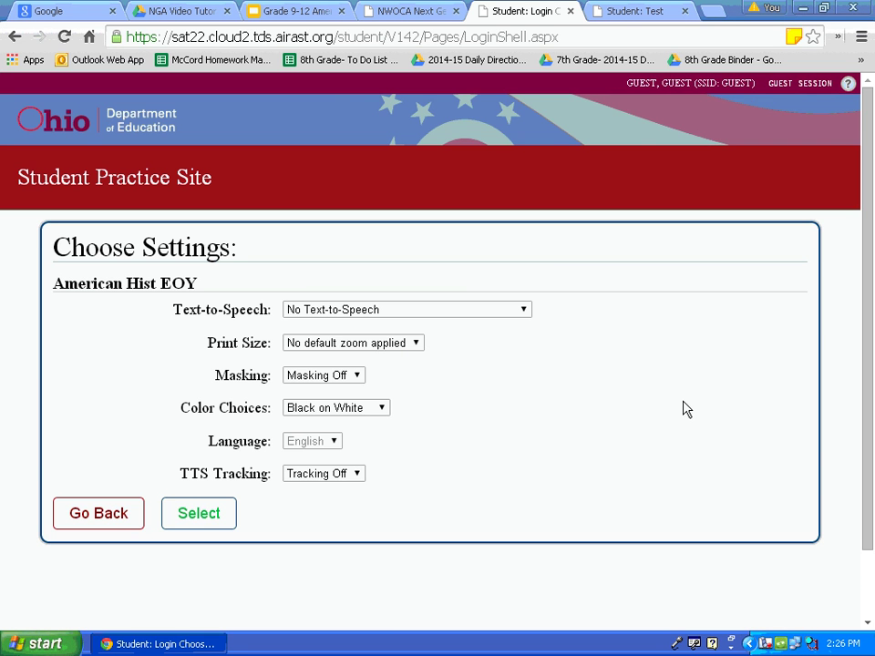
click(326, 378)
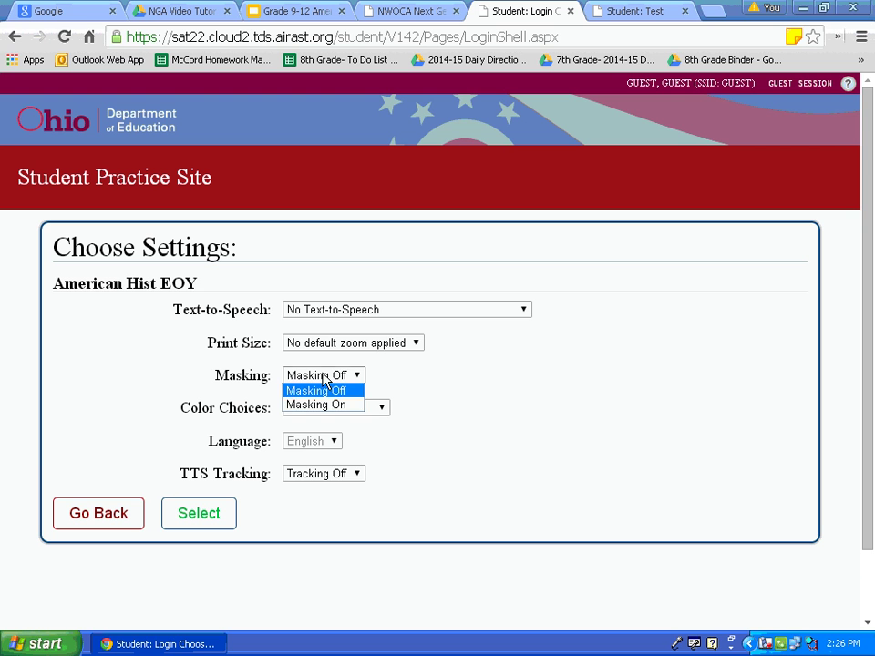
click(325, 404)
click(342, 410)
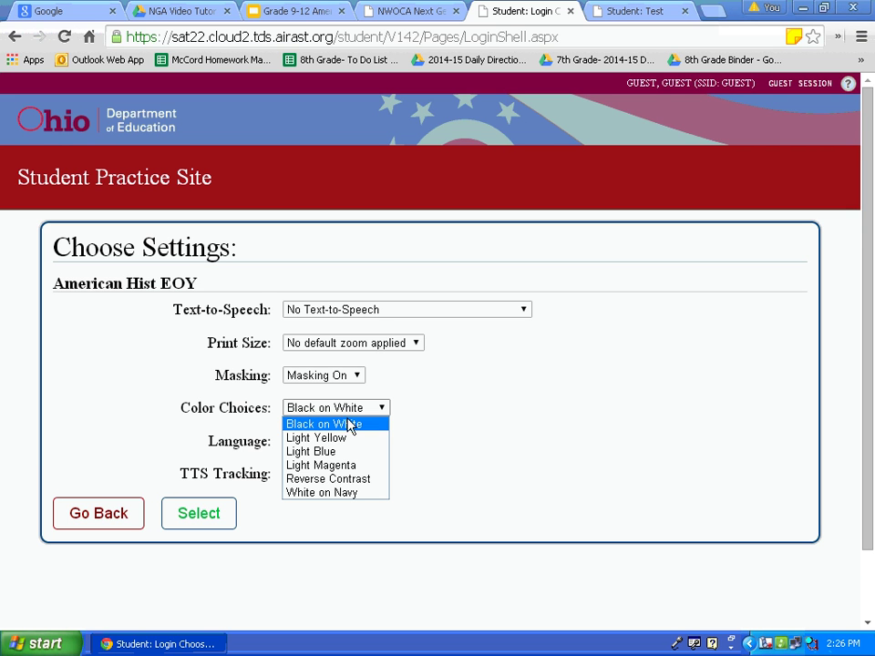
click(343, 478)
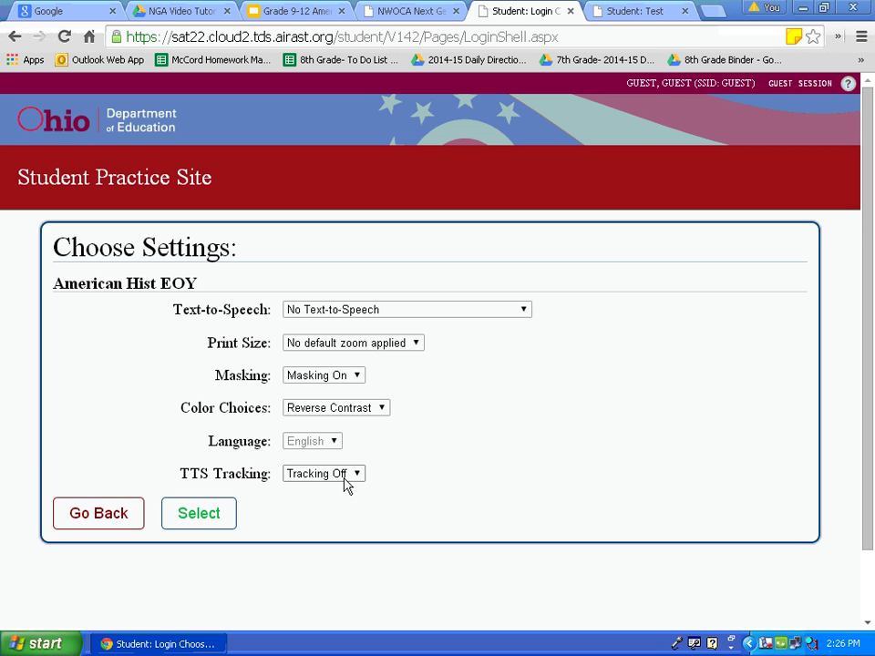
click(208, 513)
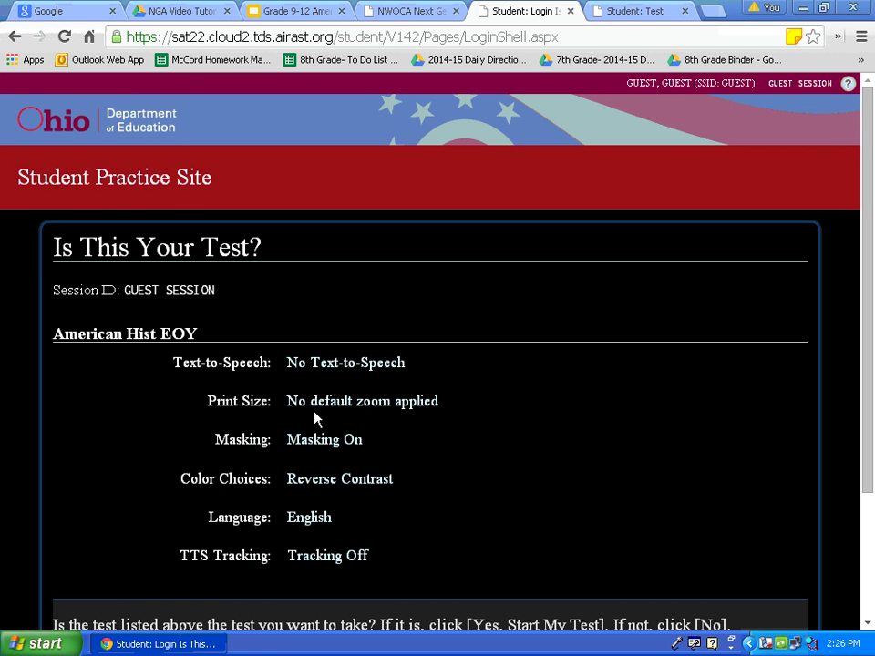
- Confirm the American Hist EOY test, skim the test instructions and help, and begin the test
scroll(314, 418, down, 2)
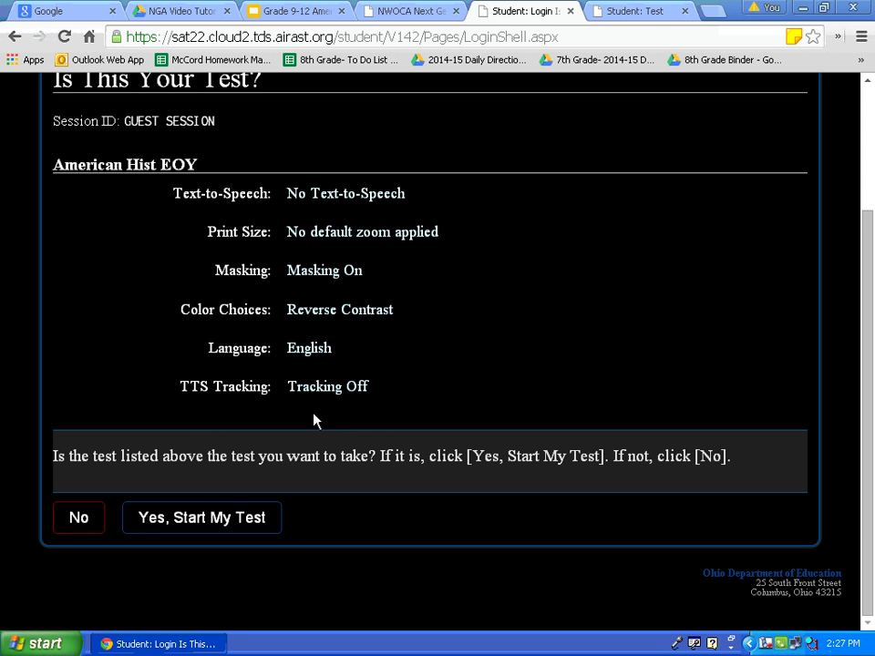
click(221, 527)
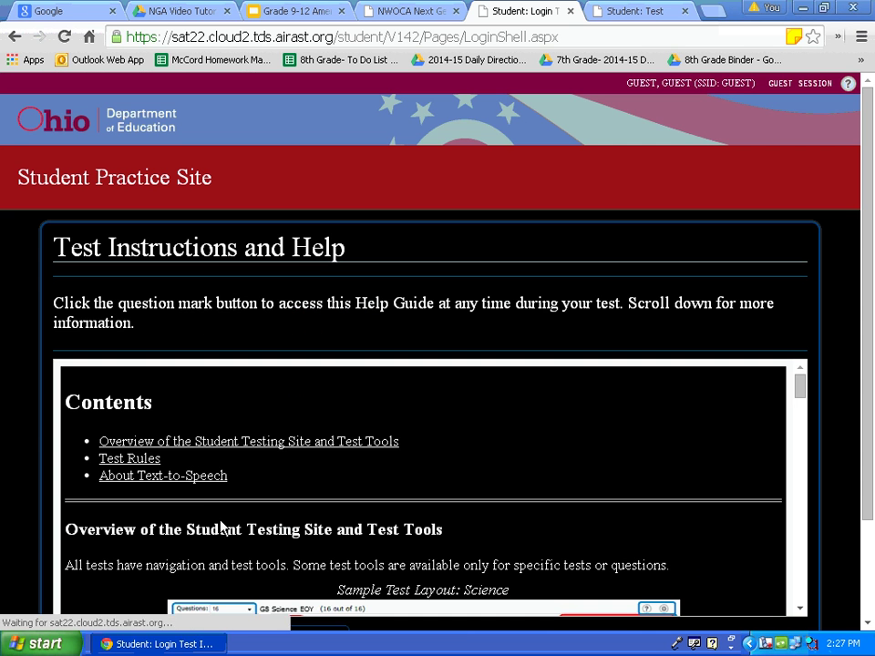
scroll(762, 396, down, 12)
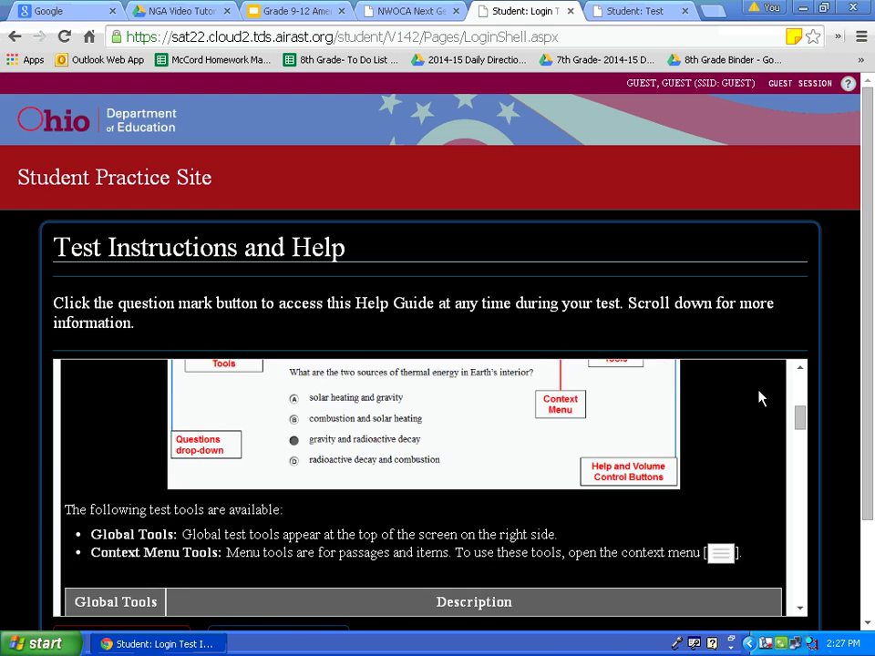
scroll(784, 401, down, 5)
scroll(828, 398, down, 2)
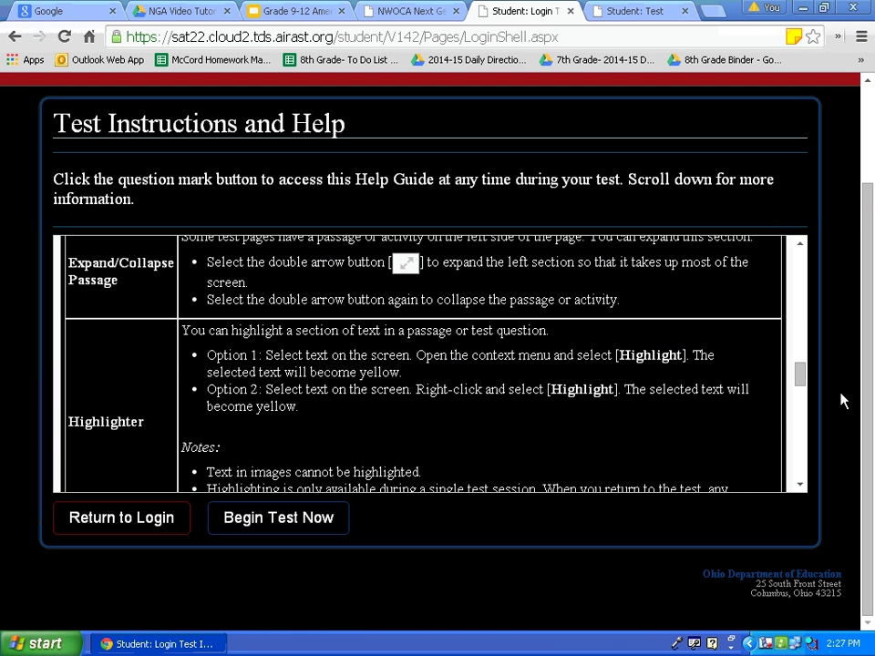
click(301, 517)
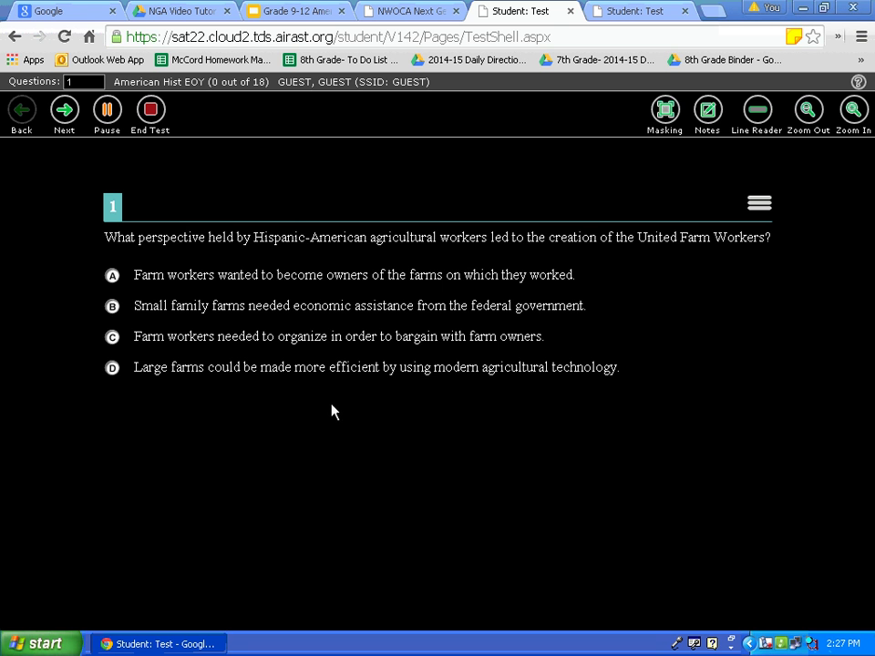
- Strike through answer options A and B of question 1
right_click(316, 282)
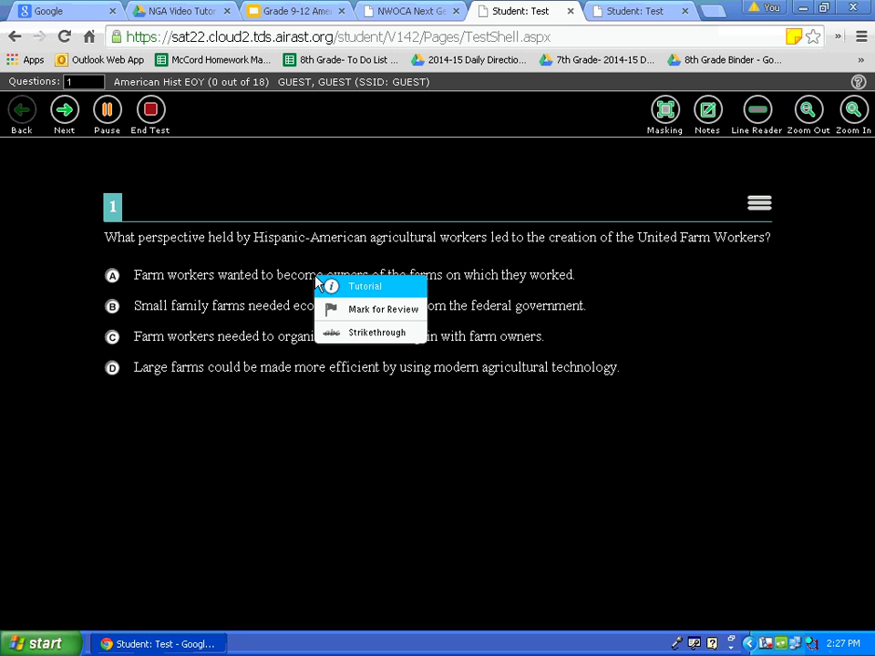
click(381, 331)
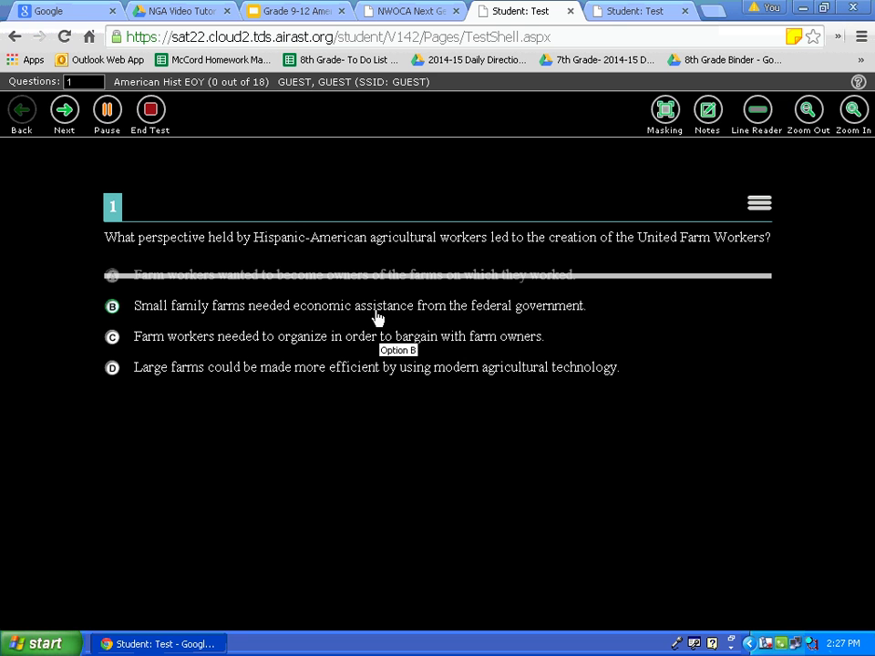
right_click(377, 316)
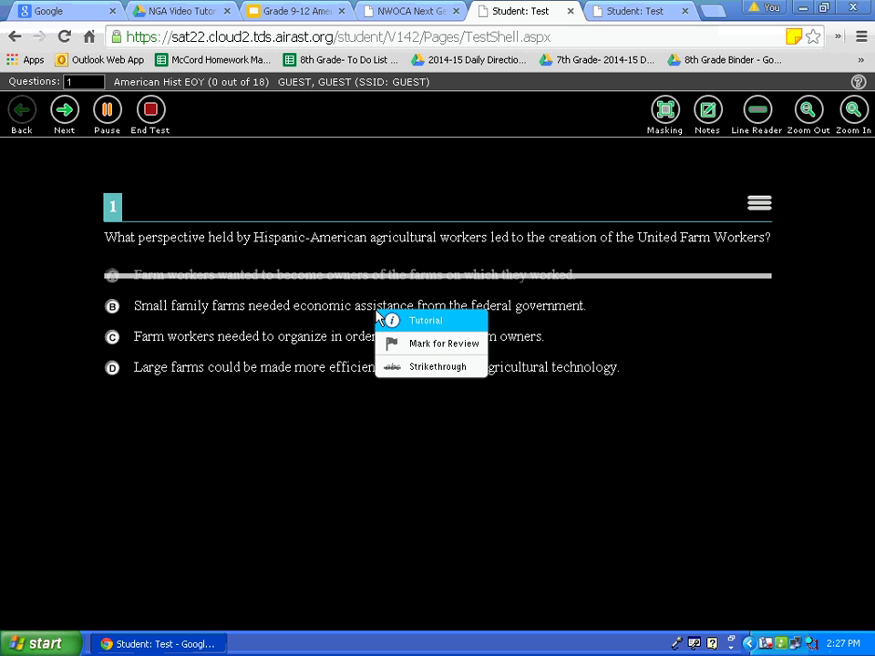
click(398, 368)
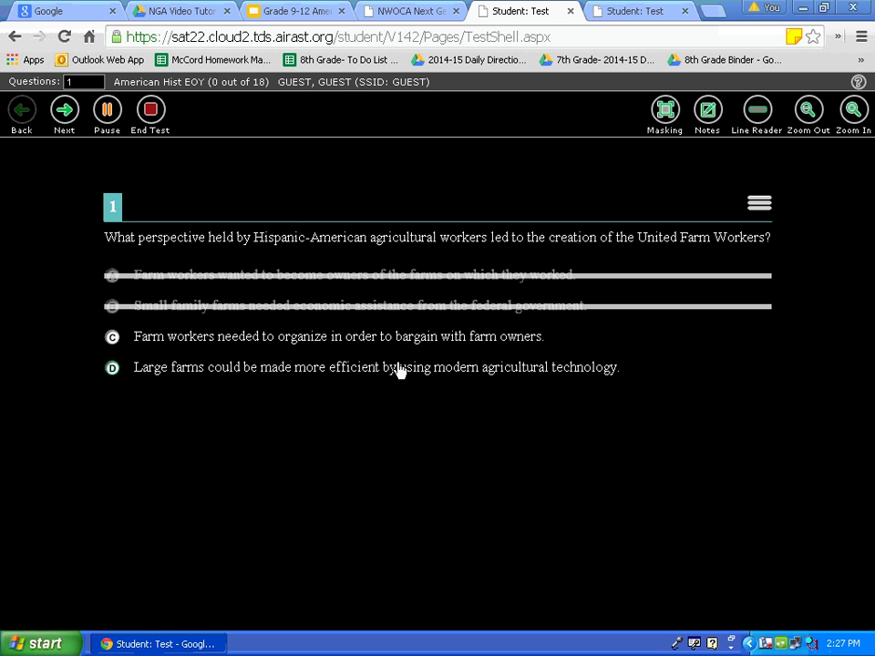
- Remove the strikethrough from option B of question 1 and choose option B as the answer
right_click(370, 312)
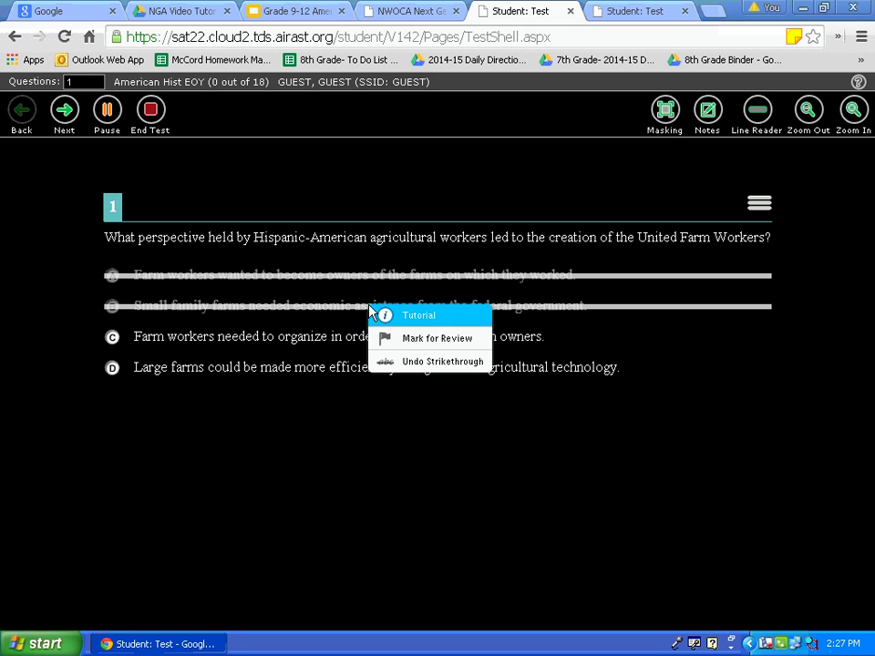
click(397, 363)
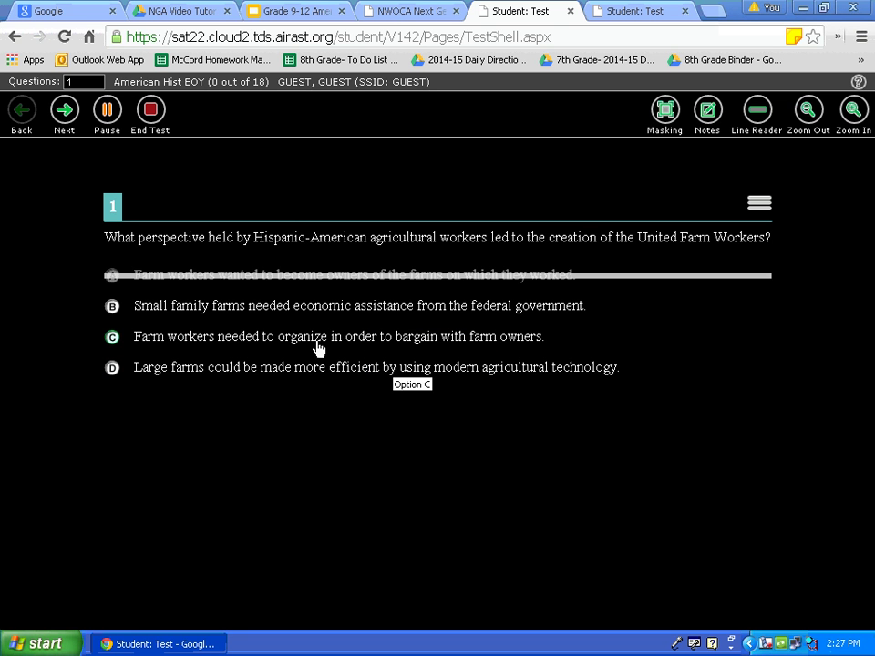
click(112, 308)
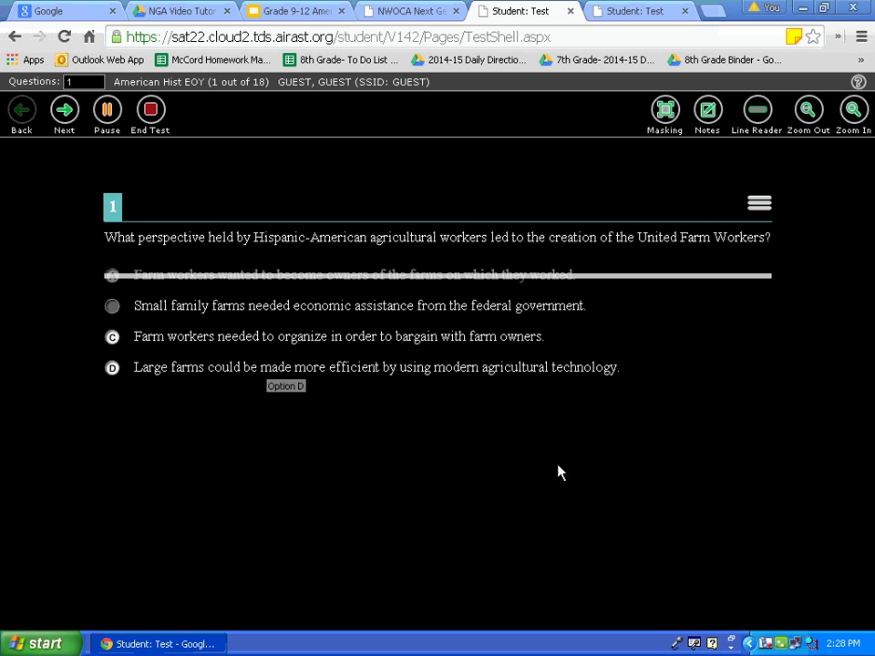
right_click(767, 644)
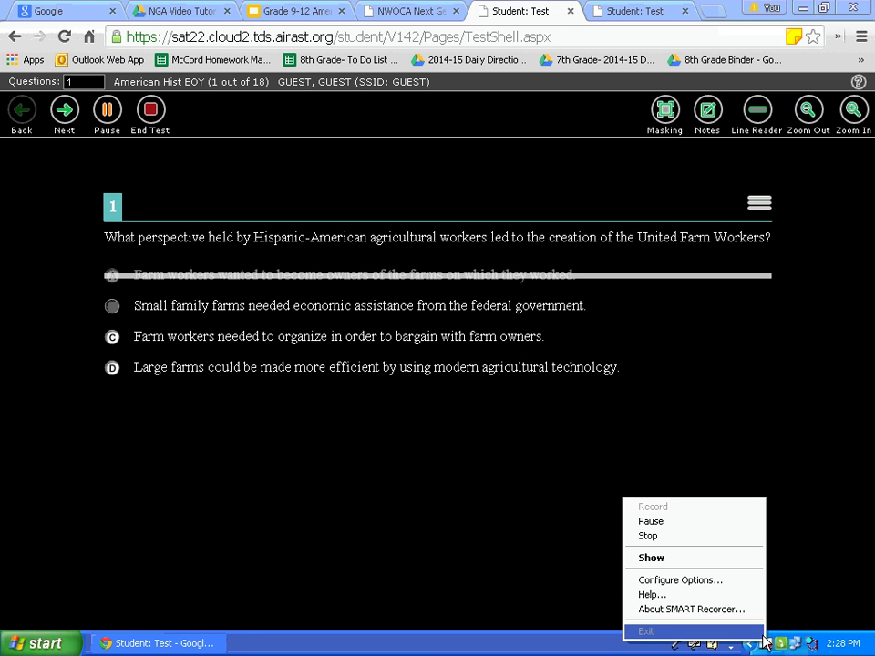